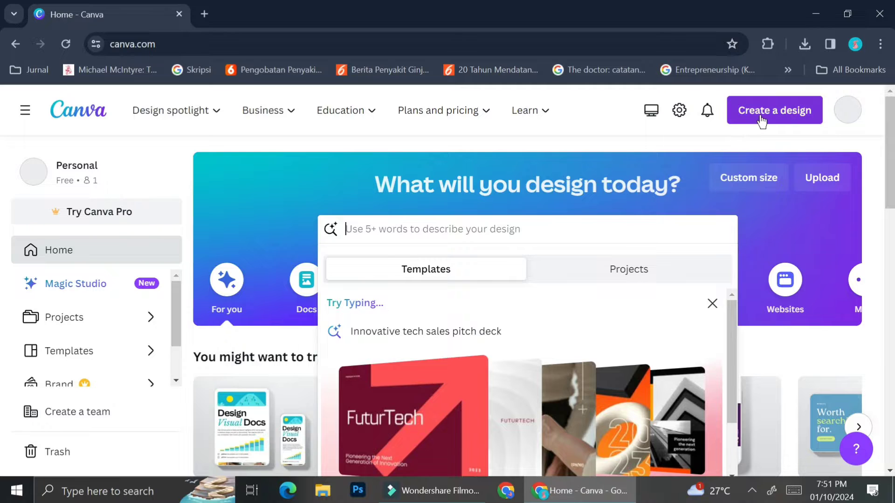
- Search the Canva templates for "landing page"
{"action": "left_click", "coordinate": [758, 113]}
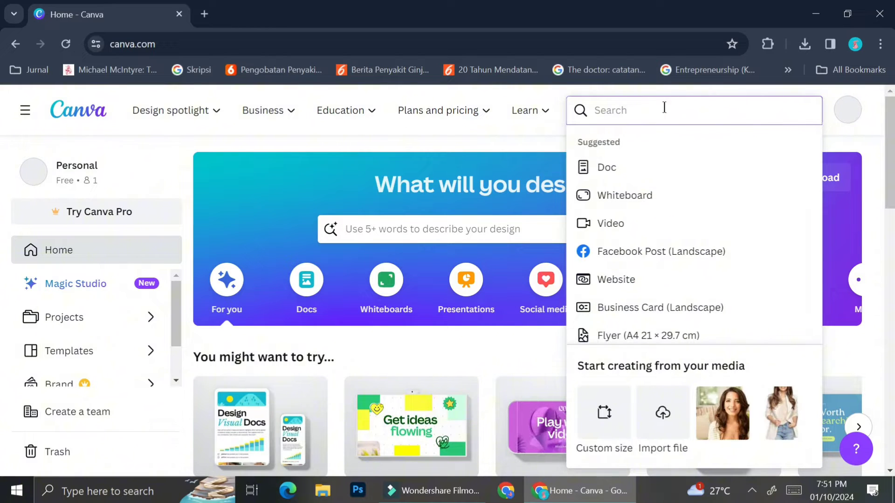
{"action": "left_click", "coordinate": [483, 224]}
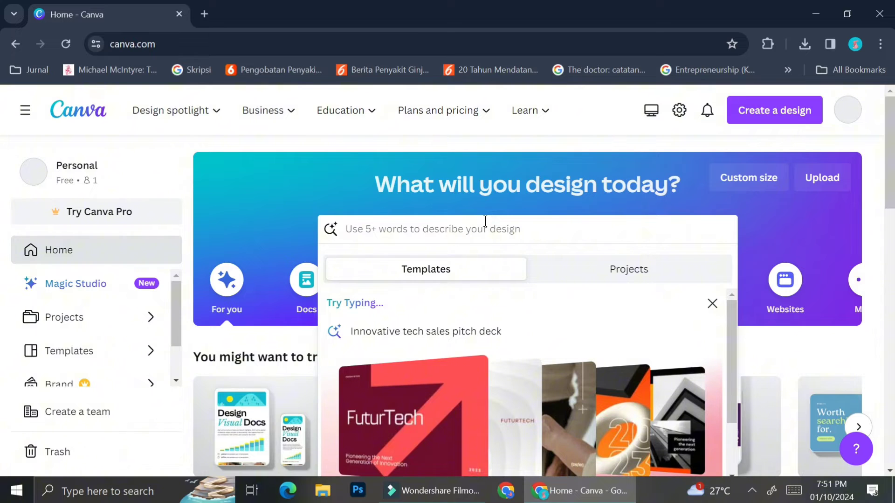
{"action": "type", "text": "landing "}
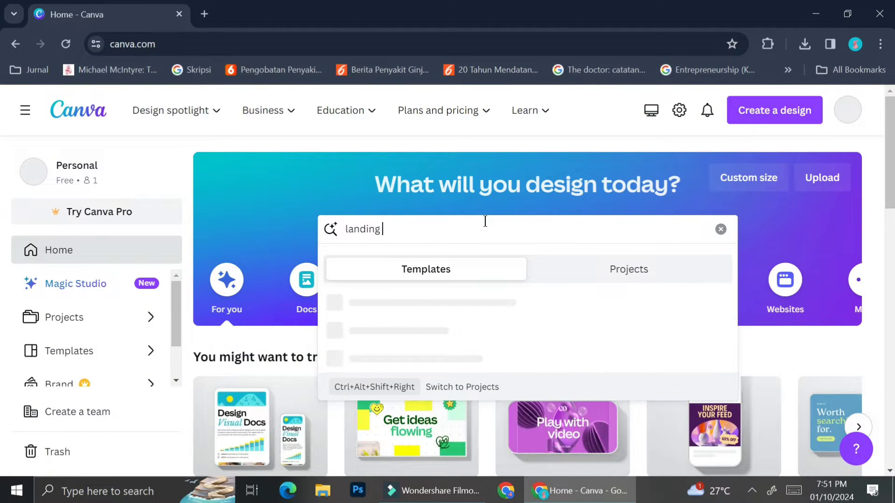
{"action": "type", "text": "page"}
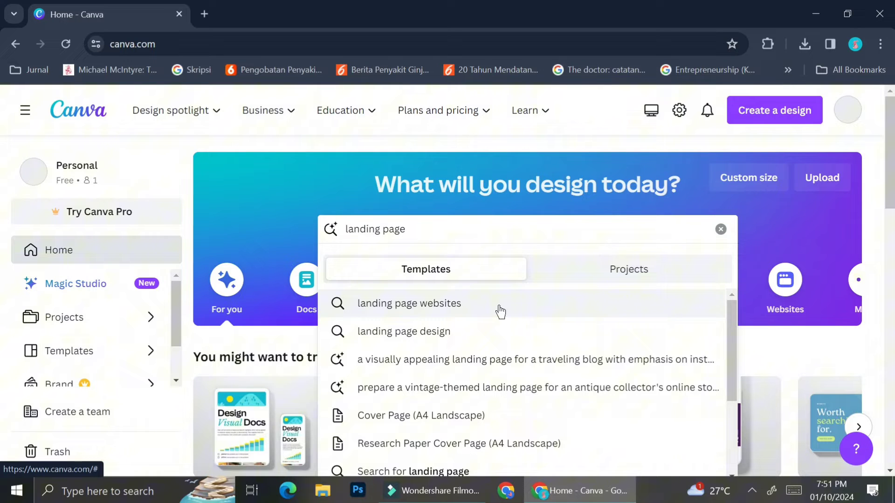
{"action": "key", "text": "Return"}
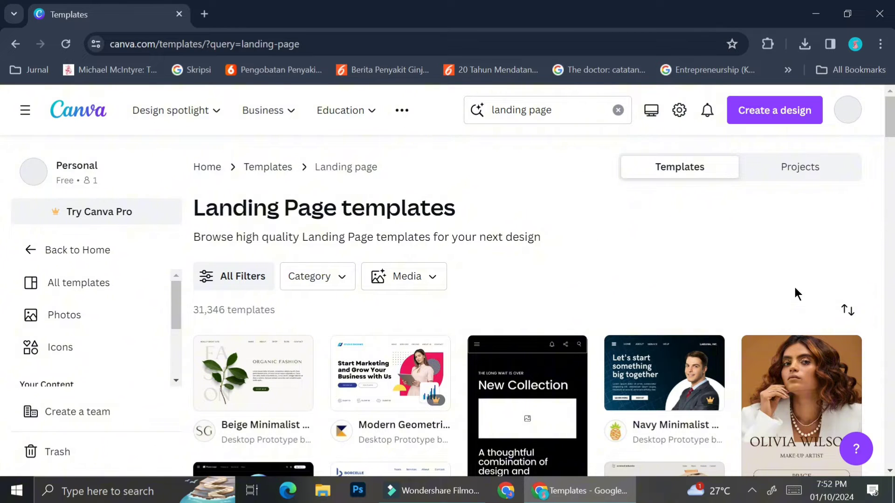
- Browse the landing page templates and preview the Neutral Beige Minimalist Course Workbook Intro Article Page with its similar templates
{"action": "scroll", "coordinate": [796, 289], "scroll_direction": "down", "scroll_amount": 3}
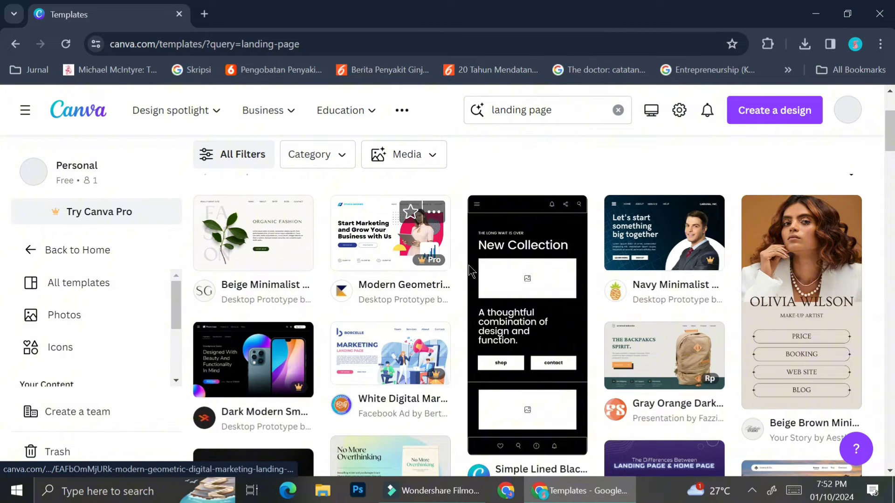
{"action": "scroll", "coordinate": [648, 262], "scroll_direction": "up", "scroll_amount": 3}
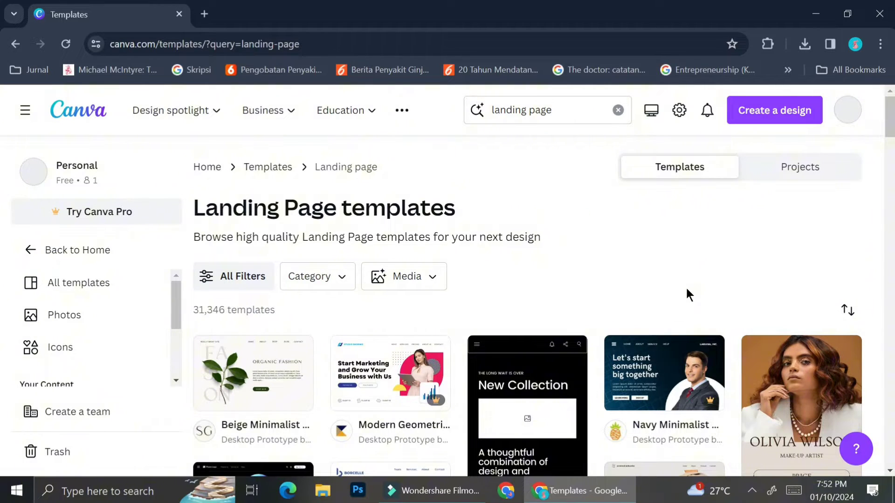
{"action": "scroll", "coordinate": [686, 295], "scroll_direction": "down", "scroll_amount": 10}
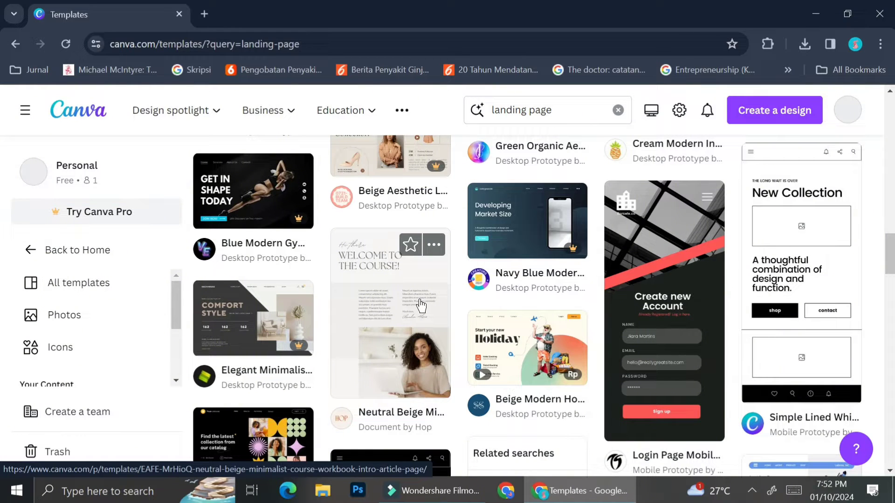
{"action": "left_click", "coordinate": [380, 324]}
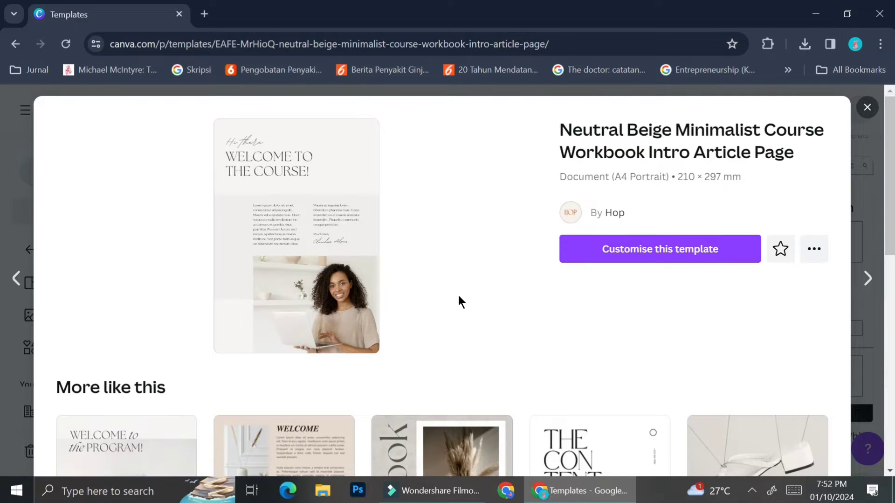
{"action": "scroll", "coordinate": [463, 292], "scroll_direction": "down", "scroll_amount": 5}
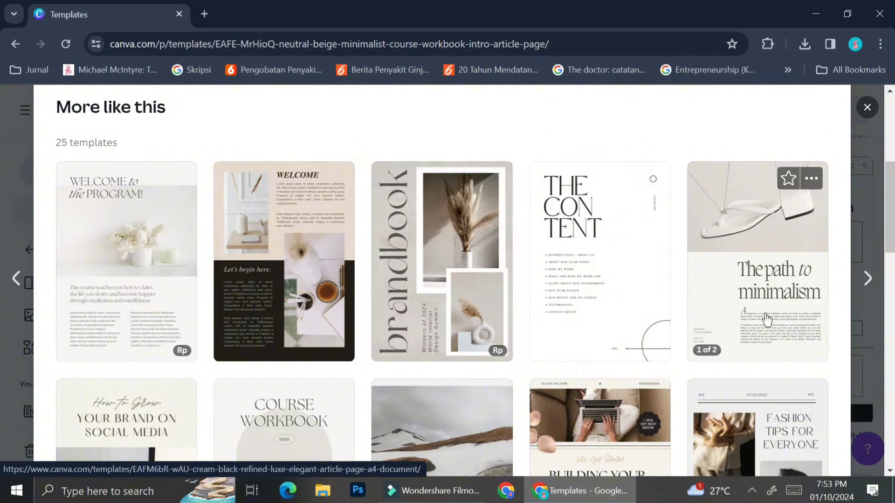
{"action": "scroll", "coordinate": [311, 258], "scroll_direction": "up", "scroll_amount": 5}
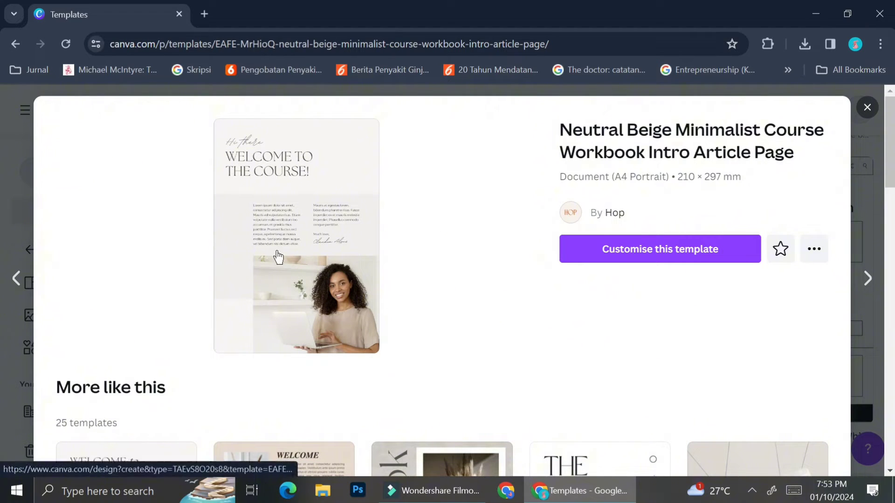
{"action": "scroll", "coordinate": [275, 255], "scroll_direction": "down", "scroll_amount": 10}
{"action": "scroll", "coordinate": [295, 260], "scroll_direction": "down", "scroll_amount": 5}
{"action": "scroll", "coordinate": [296, 261], "scroll_direction": "up", "scroll_amount": 2}
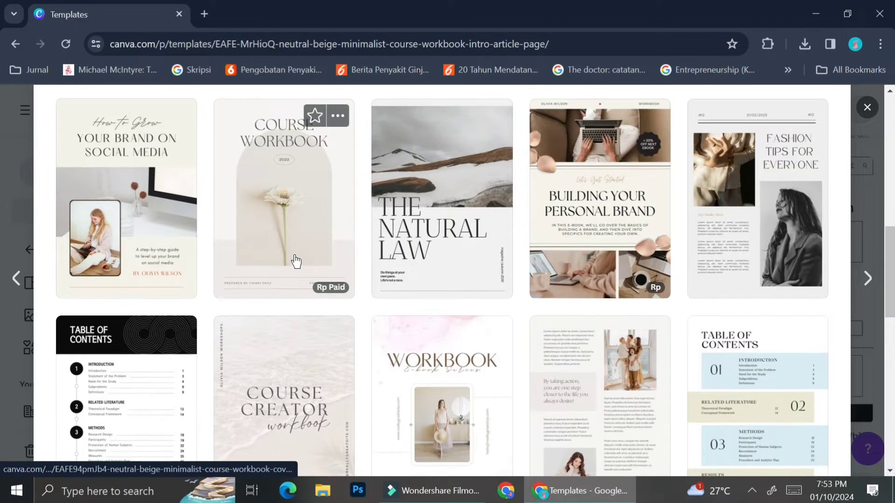
{"action": "left_click", "coordinate": [868, 106]}
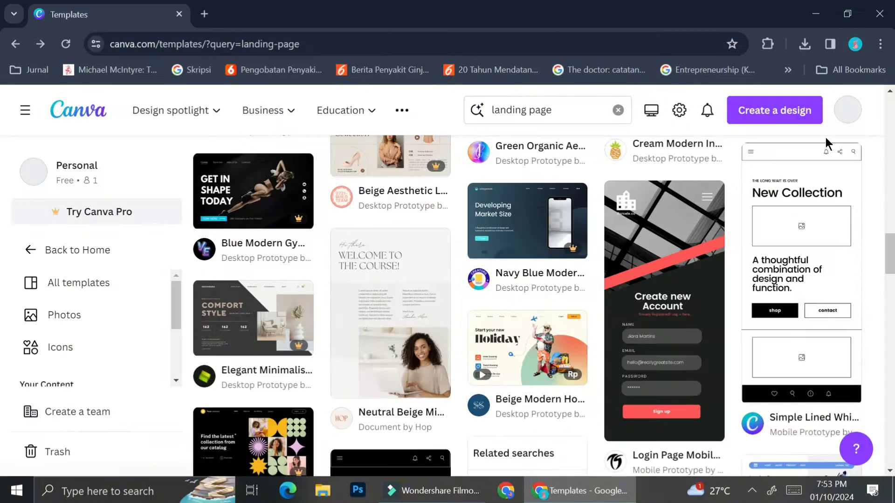
- Find the Beige Tan Minimalist Neutral Landing Page Desktop Prototype template and open it for customising
{"action": "scroll", "coordinate": [443, 254], "scroll_direction": "up", "scroll_amount": 3}
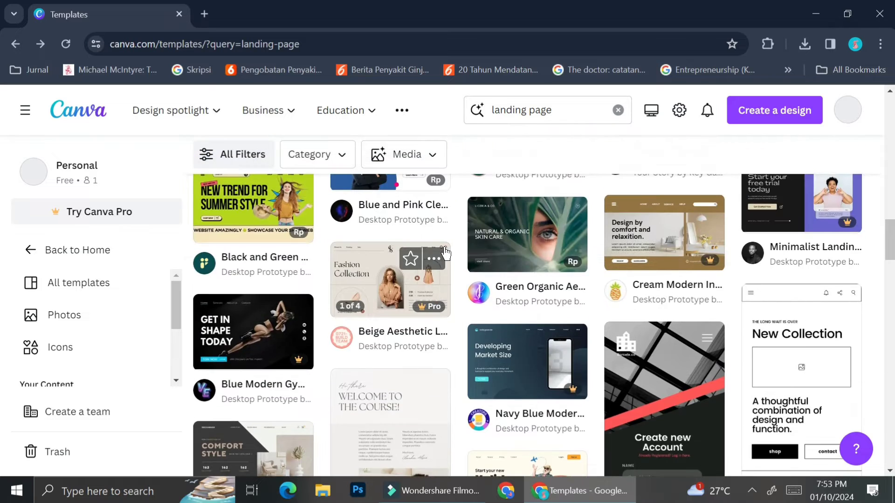
{"action": "scroll", "coordinate": [442, 247], "scroll_direction": "down", "scroll_amount": 6}
{"action": "scroll", "coordinate": [444, 247], "scroll_direction": "down", "scroll_amount": 2}
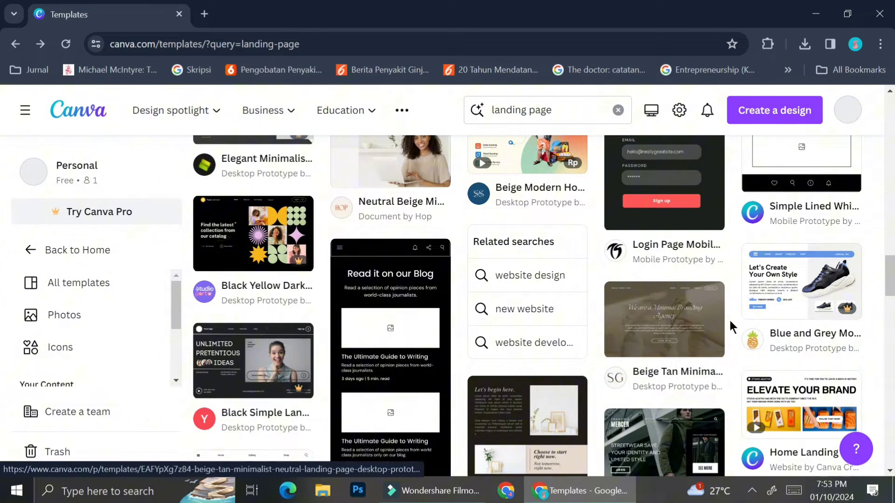
{"action": "left_click", "coordinate": [693, 327]}
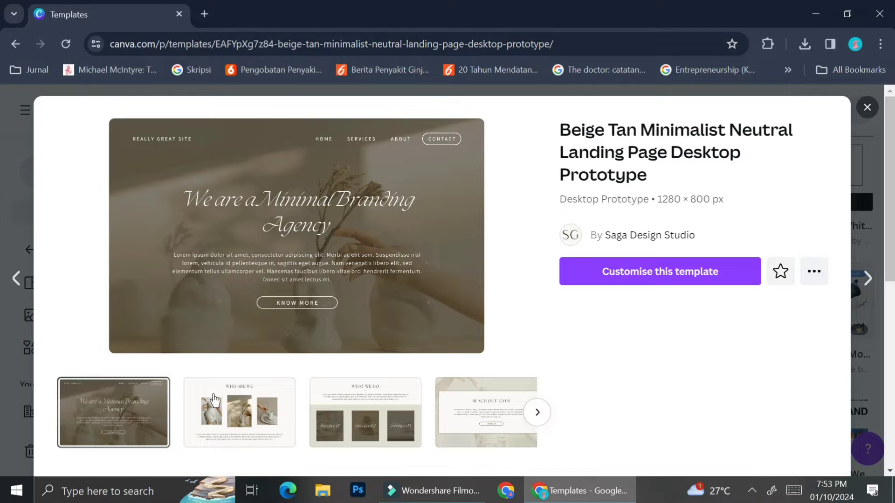
{"action": "left_click", "coordinate": [661, 279]}
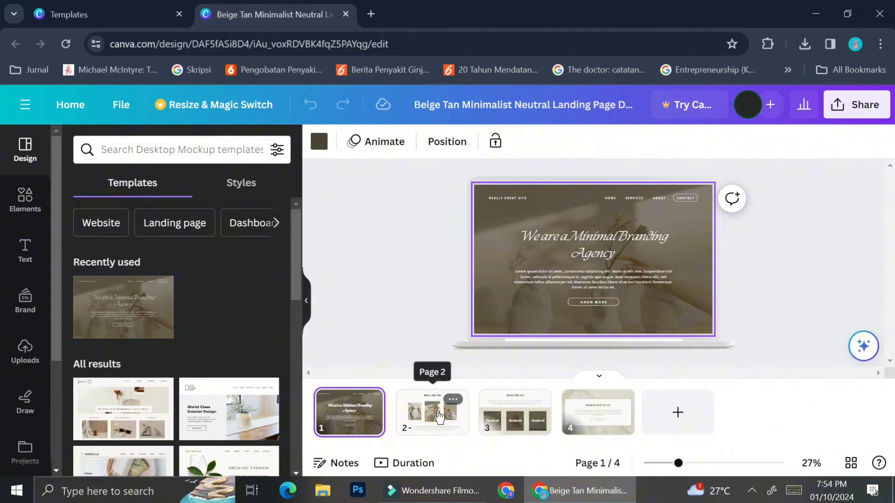
- Review pages 2, 3 and 4 of the landing page design and return to page 1
{"action": "left_click", "coordinate": [433, 395]}
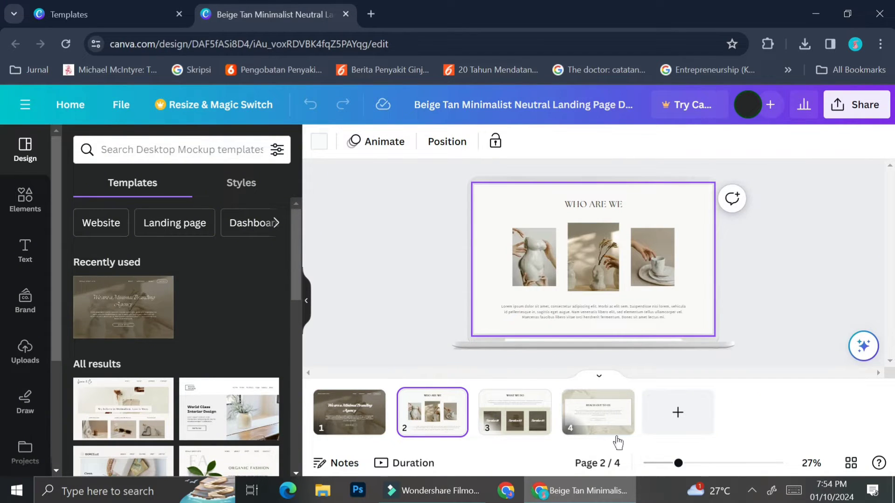
{"action": "left_click", "coordinate": [512, 421]}
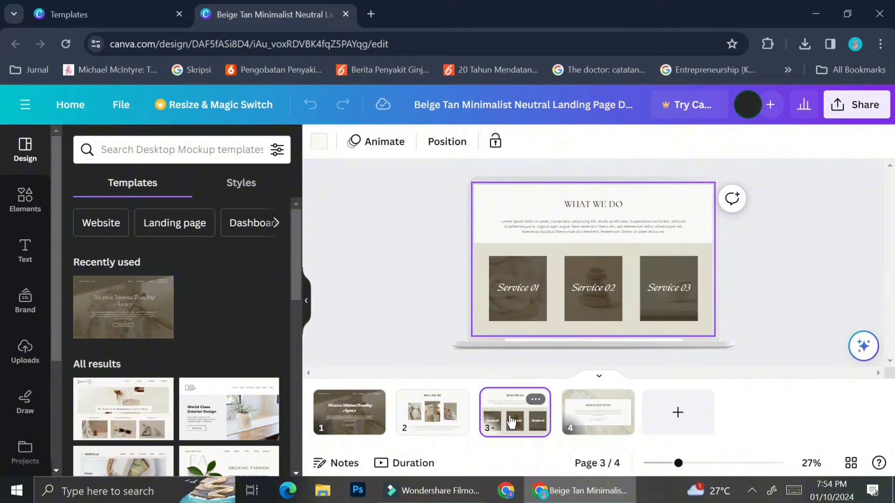
{"action": "left_click", "coordinate": [609, 424]}
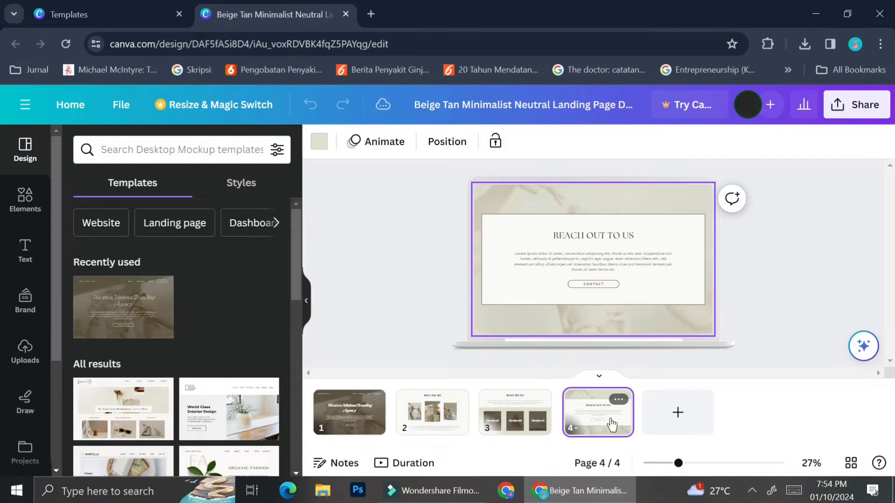
{"action": "left_click", "coordinate": [351, 422]}
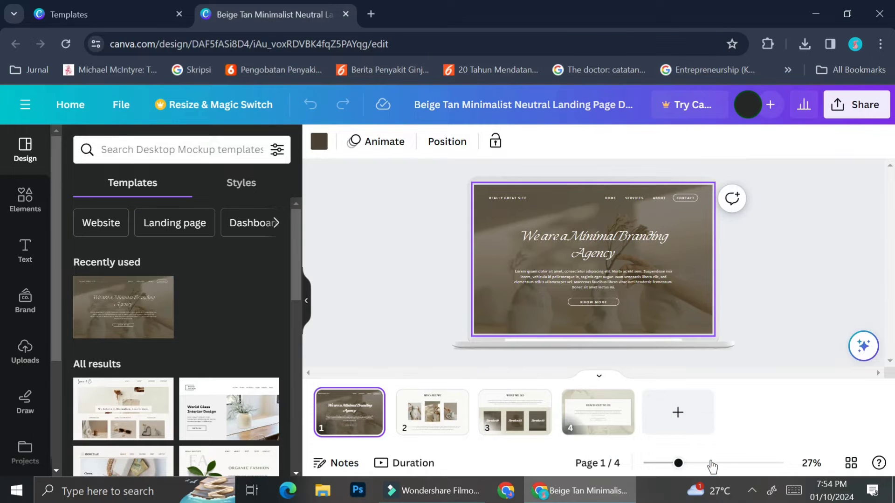
- Replace the main heading on page 1 with "The Naturbee"
{"action": "left_click", "coordinate": [711, 463]}
{"action": "scroll", "coordinate": [565, 287], "scroll_direction": "down", "scroll_amount": 3}
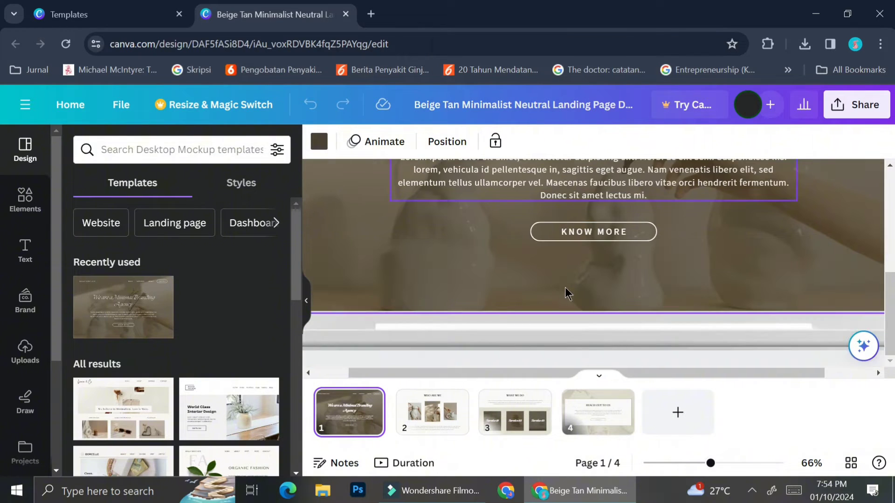
{"action": "left_click_drag", "start_coordinate": [710, 462], "coordinate": [699, 462]}
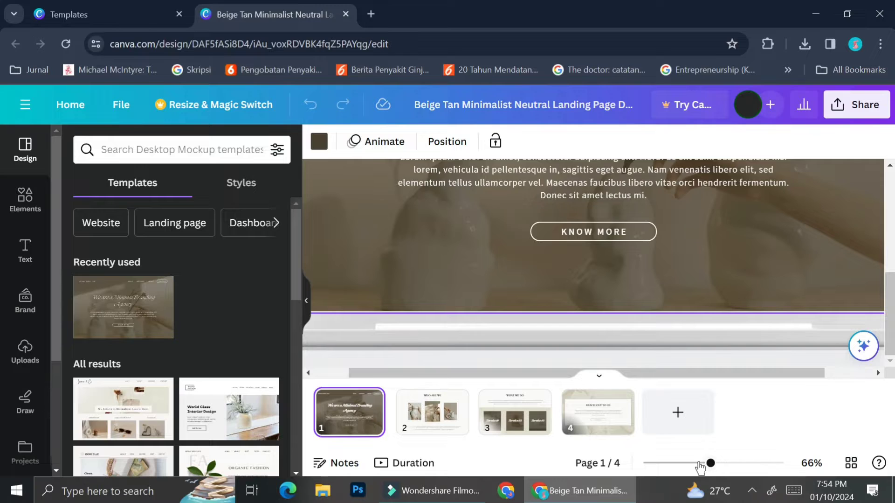
{"action": "scroll", "coordinate": [669, 278], "scroll_direction": "up", "scroll_amount": 2}
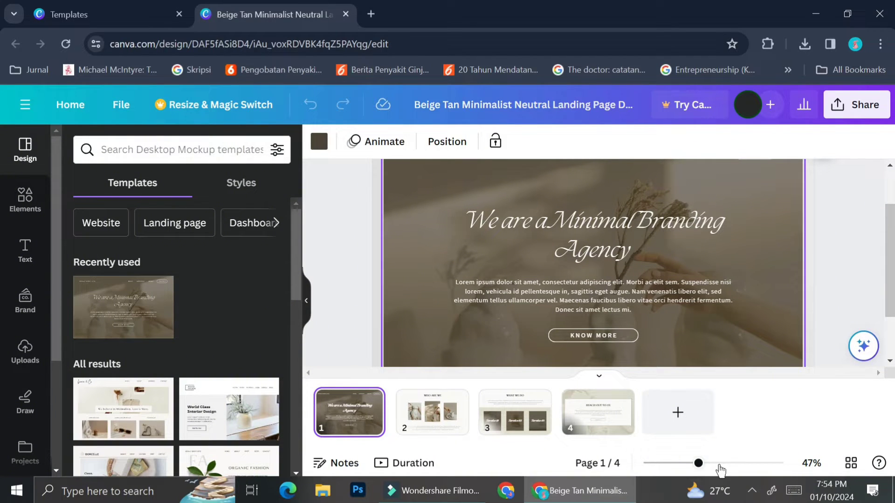
{"action": "left_click", "coordinate": [605, 229]}
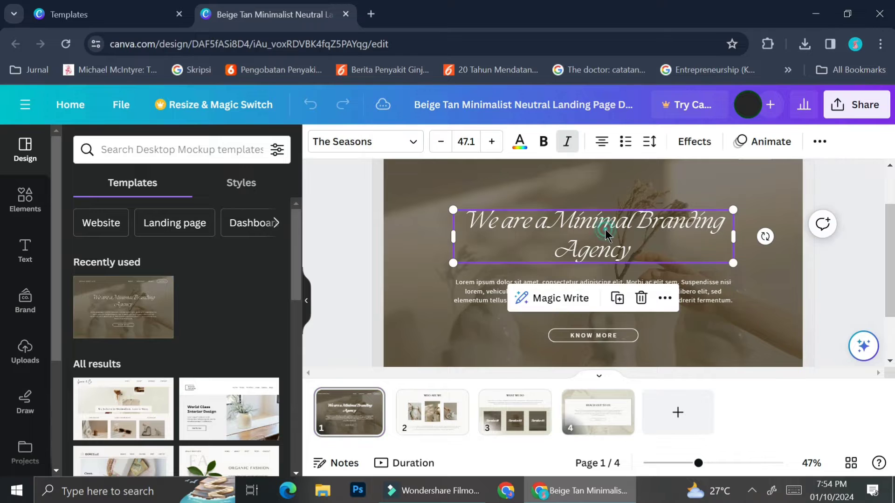
{"action": "double_click", "coordinate": [635, 233]}
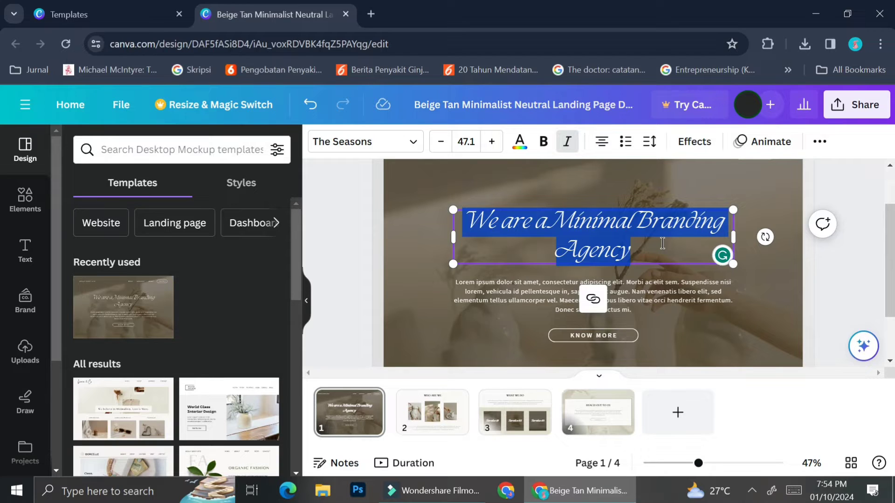
{"action": "type", "text": "The"}
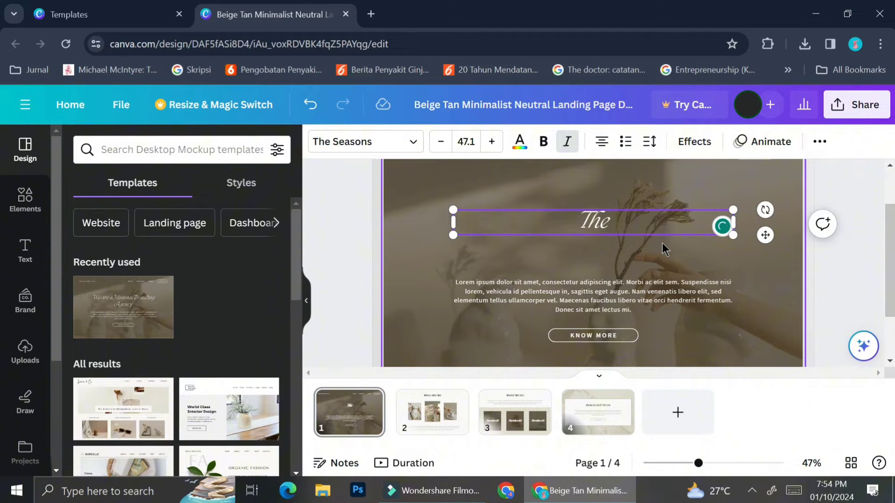
{"action": "type", "text": " Na"}
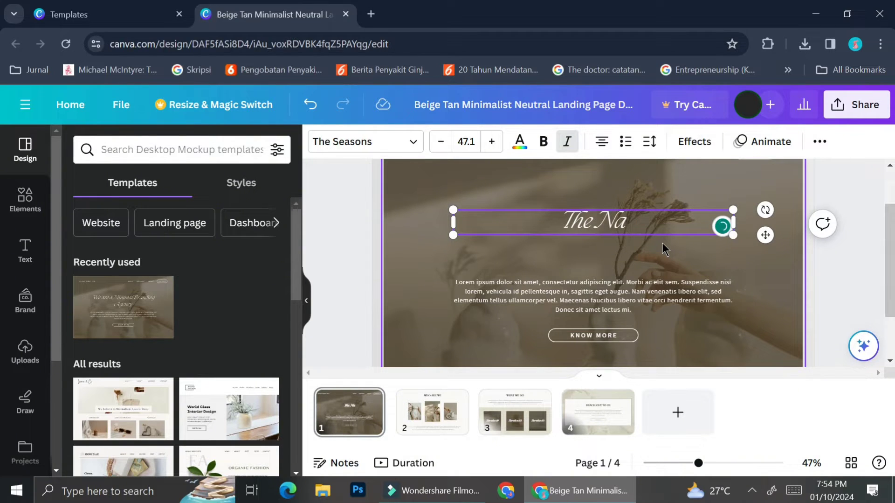
{"action": "type", "text": "tu"}
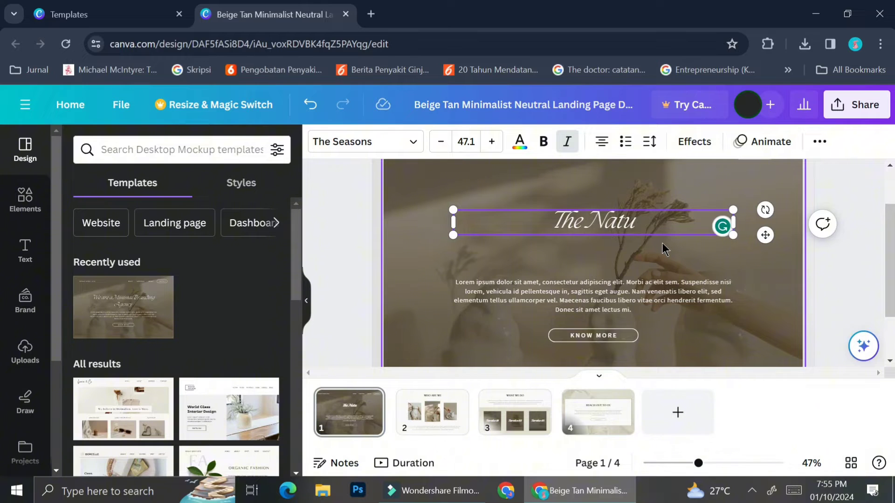
{"action": "type", "text": "rbee"}
{"action": "left_click", "coordinate": [662, 243]}
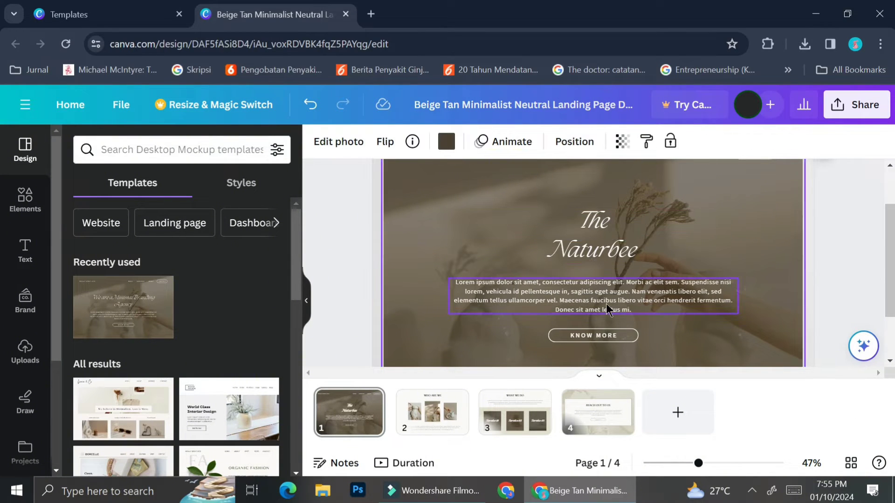
- Open ChatGPT at chat.openai.com in a new browser tab
{"action": "left_click", "coordinate": [372, 14]}
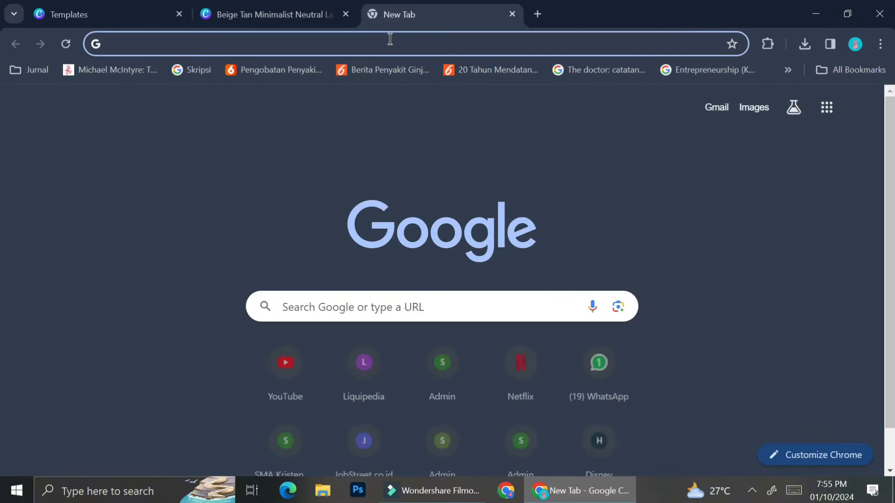
{"action": "type", "text": "chatgPT - chat.openai.com"}
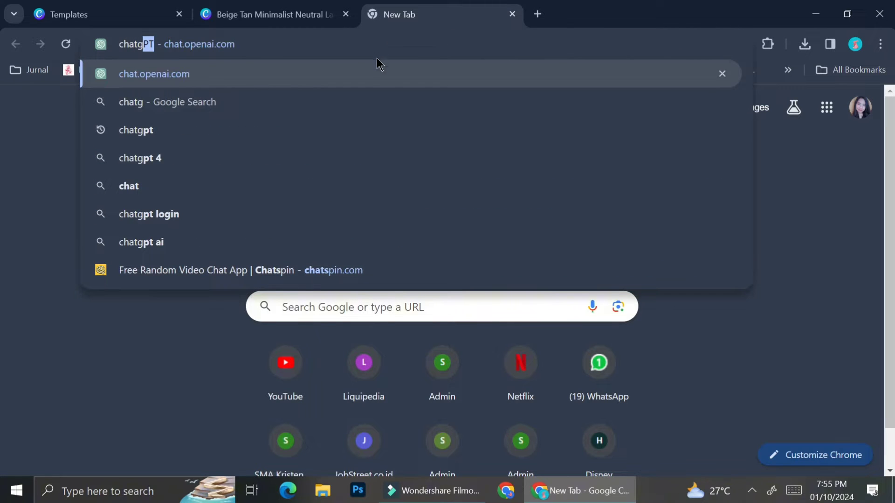
{"action": "left_click", "coordinate": [371, 77]}
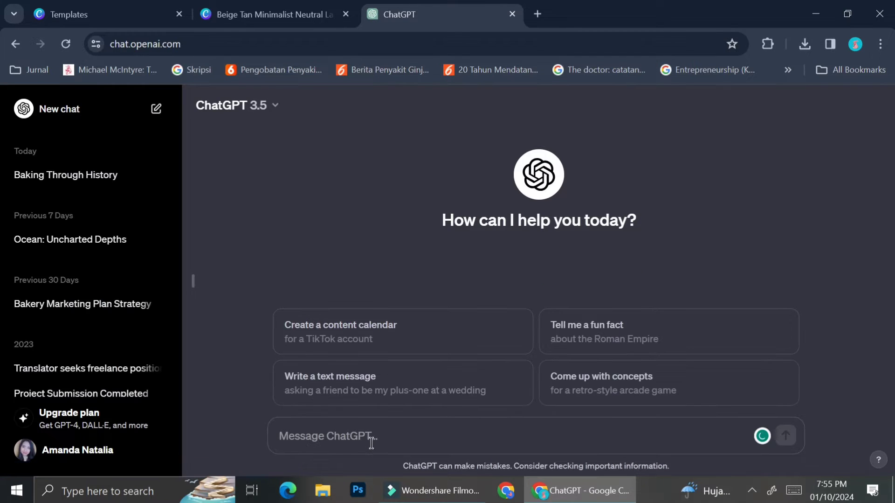
- Ask ChatGPT for a "short introduction about a skincare brand"
{"action": "type", "text": "shor"}
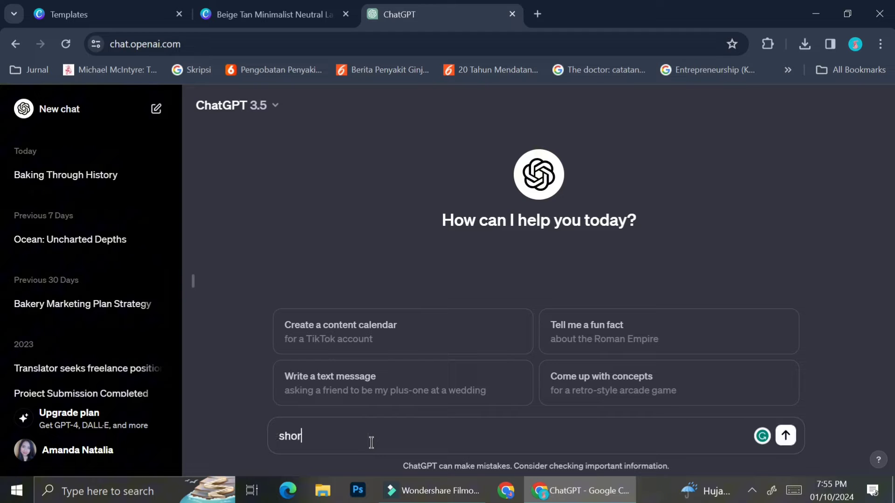
{"action": "type", "text": "t introduction about a skincare brand"}
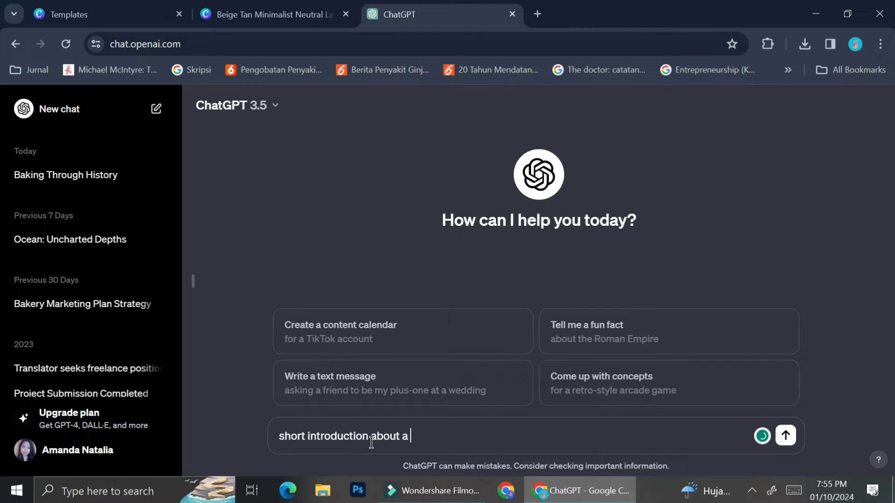
{"action": "key", "text": "Return"}
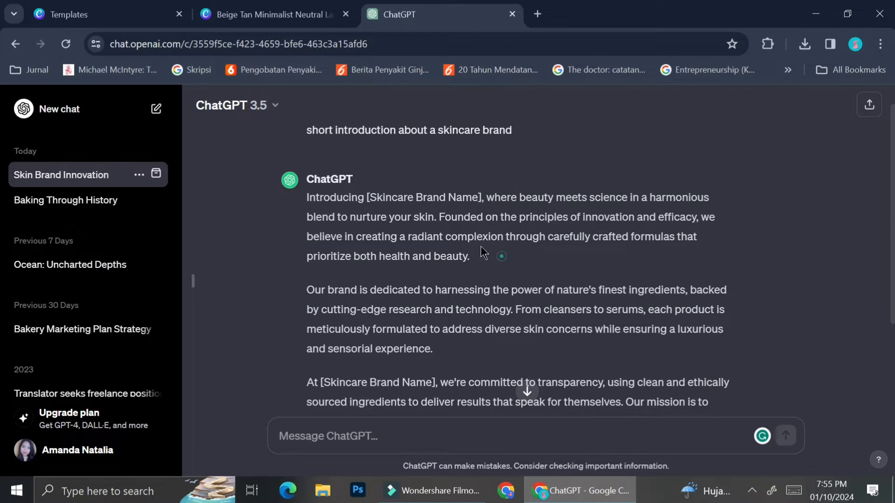
- Copy the first two paragraphs of the generated skincare brand introduction
{"action": "left_click_drag", "start_coordinate": [482, 254], "coordinate": [293, 185]}
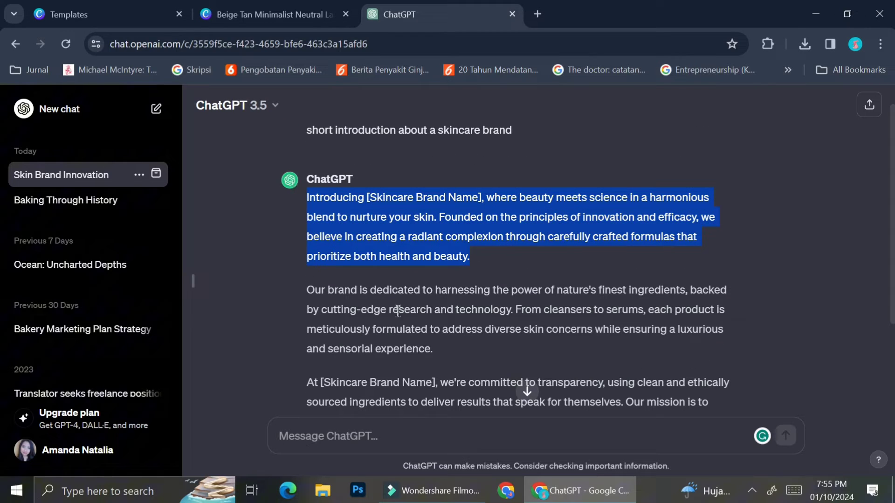
{"action": "left_click_drag", "start_coordinate": [475, 371], "coordinate": [299, 191]}
{"action": "left_click", "coordinate": [413, 328]}
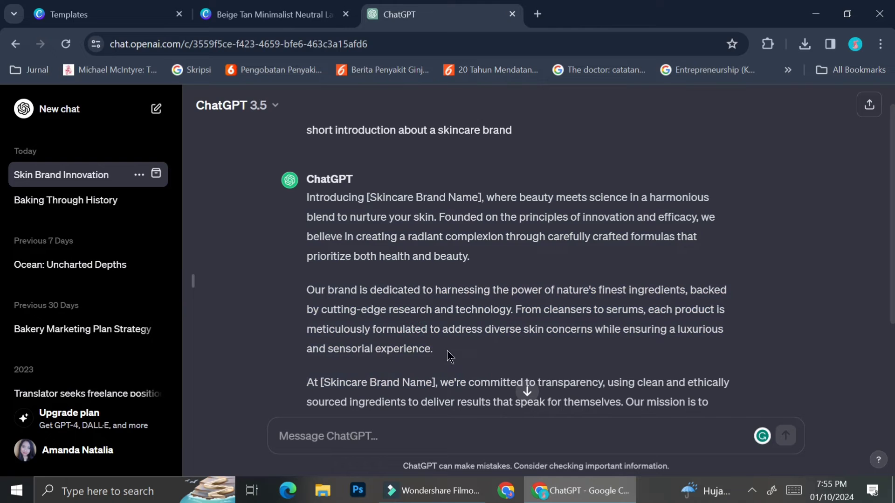
{"action": "left_click_drag", "start_coordinate": [448, 353], "coordinate": [300, 210]}
{"action": "key", "text": "ctrl+c"}
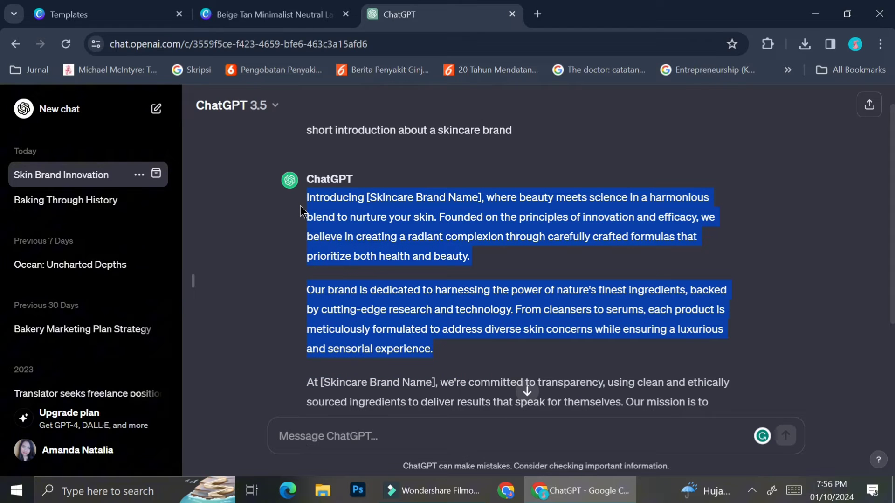
- Switch to the Canva design and replace the lorem ipsum paragraph on page 1 with the copied introduction as plain text
{"action": "left_click", "coordinate": [268, 14]}
{"action": "double_click", "coordinate": [512, 294]}
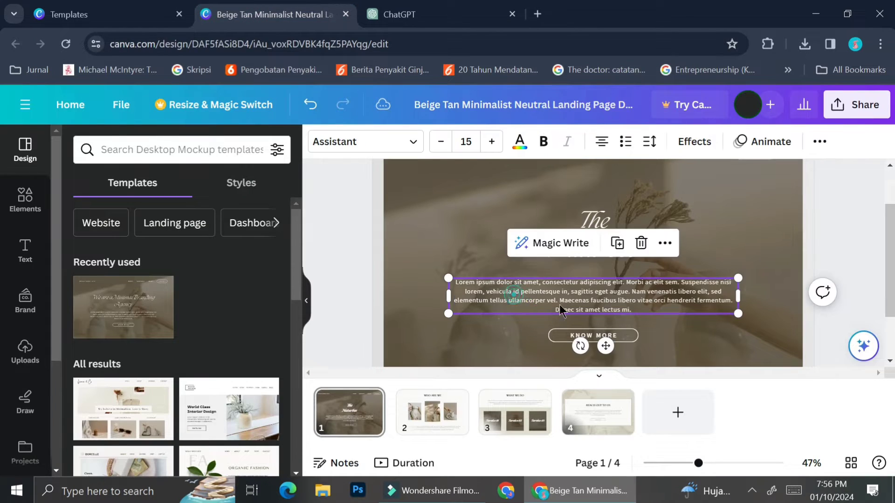
{"action": "key", "text": "ctrl+a"}
{"action": "right_click", "coordinate": [635, 307]}
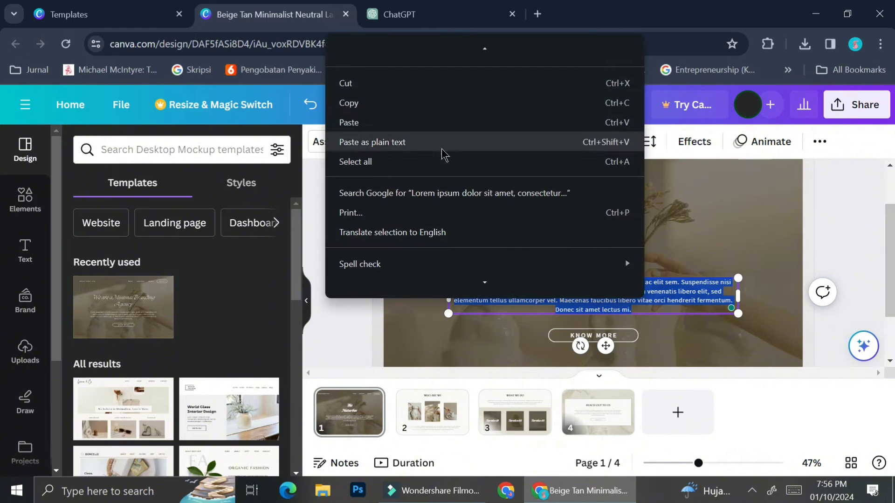
{"action": "left_click", "coordinate": [444, 140]}
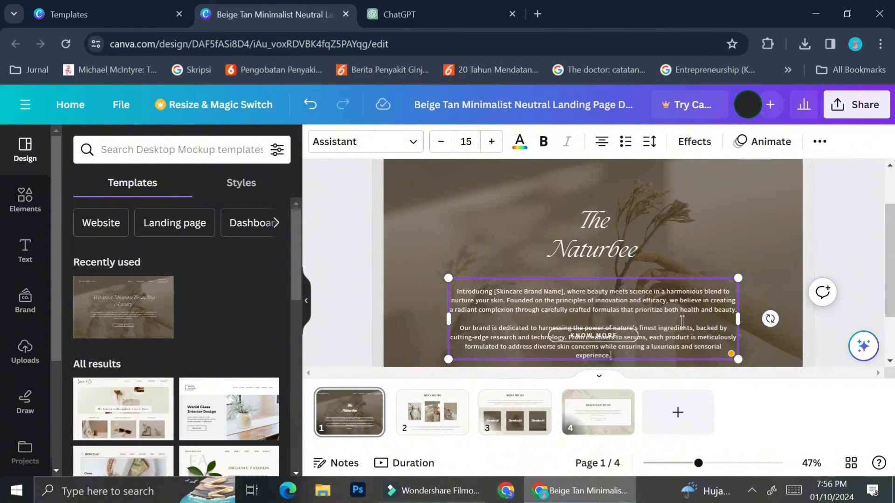
- Move the heading and the introduction text up on page 1 so the text clears the KNOW MORE button
{"action": "left_click_drag", "start_coordinate": [664, 311], "coordinate": [674, 287]}
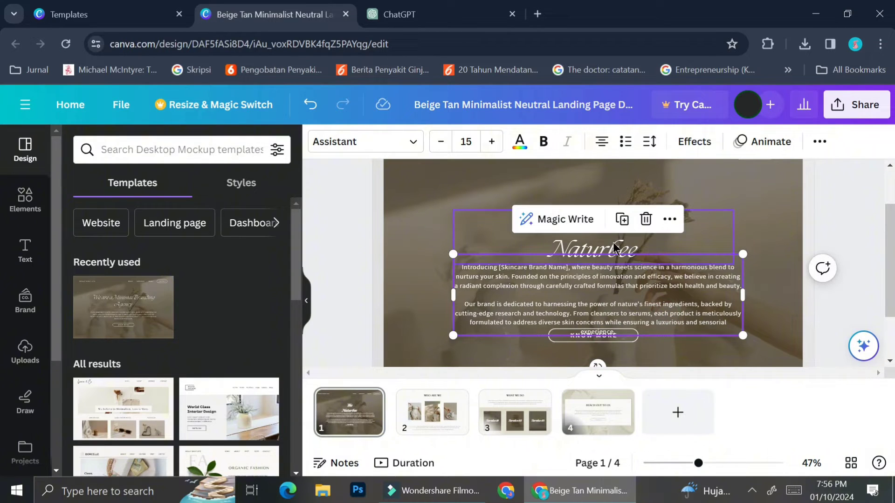
{"action": "left_click_drag", "start_coordinate": [614, 247], "coordinate": [614, 213]}
{"action": "left_click_drag", "start_coordinate": [653, 309], "coordinate": [653, 295]}
- Replace the "[Skincare Brand Name]" placeholder in the page 1 introduction with "The Naturbee"
{"action": "left_click", "coordinate": [554, 253]}
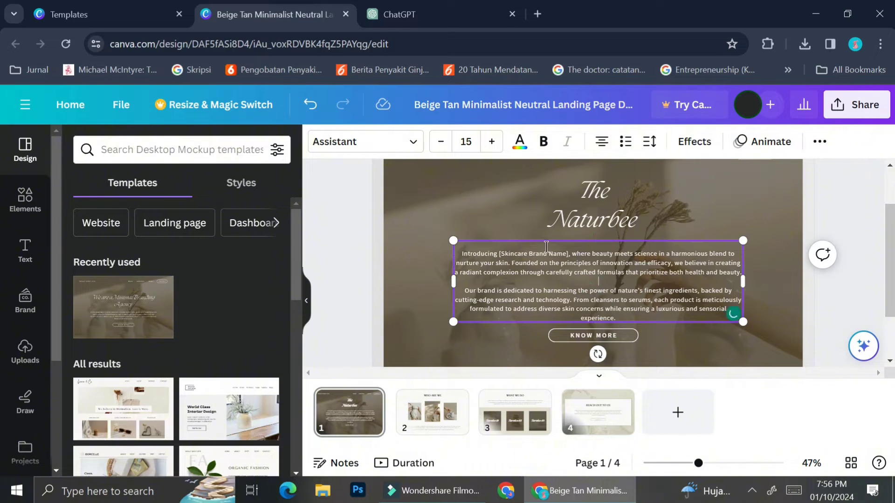
{"action": "key", "text": "BackSpace"}
{"action": "key", "text": "BackSpace"}
{"action": "key", "text": "BackSpace"}
{"action": "key", "text": "BackSpace"}
{"action": "key", "text": "BackSpace"}
{"action": "key", "text": "BackSpace"}
{"action": "key", "text": "BackSpace"}
{"action": "key", "text": "BackSpace"}
{"action": "key", "text": "BackSpace"}
{"action": "key", "text": "BackSpace"}
{"action": "key", "text": "BackSpace"}
{"action": "key", "text": "BackSpace"}
{"action": "key", "text": "BackSpace"}
{"action": "key", "text": "BackSpace"}
{"action": "key", "text": "BackSpace"}
{"action": "key", "text": "BackSpace"}
{"action": "key", "text": "BackSpace"}
{"action": "key", "text": "BackSpace"}
{"action": "key", "text": "BackSpace"}
{"action": "key", "text": "BackSpace"}
{"action": "type", "text": "The Naturbee"}
{"action": "key", "text": "Delete"}
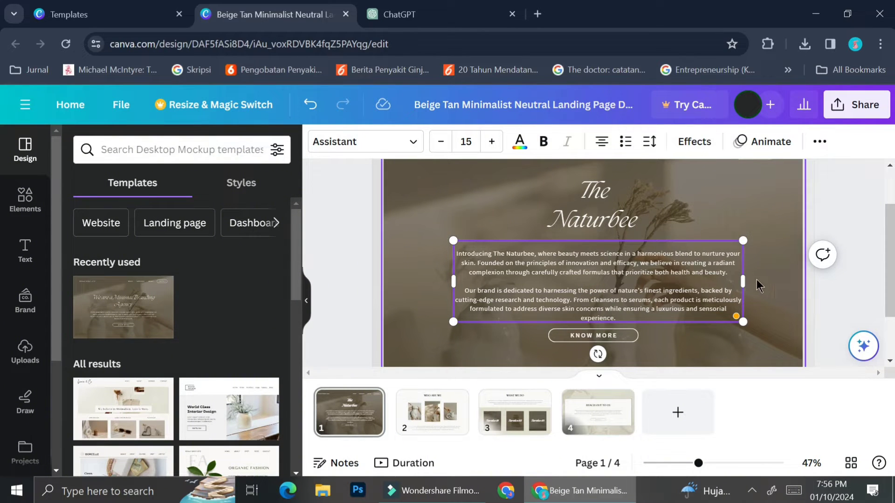
{"action": "left_click", "coordinate": [866, 224]}
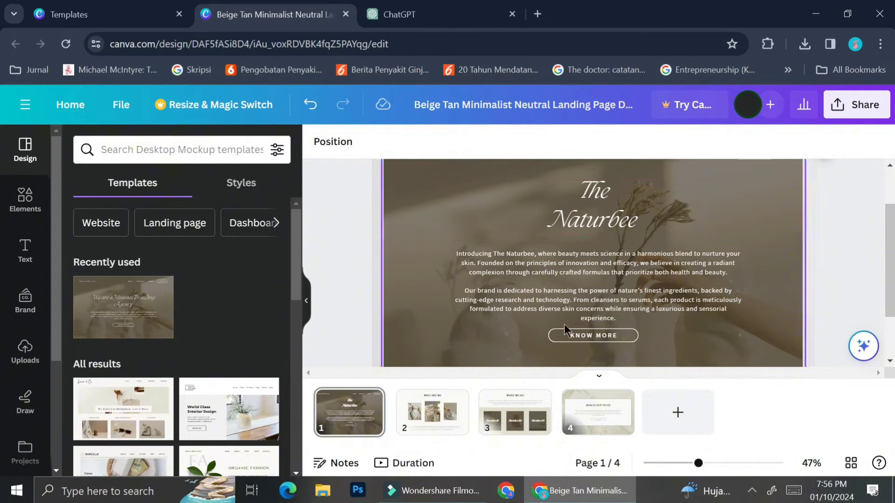
- Ungroup the KNOW MORE button below the introduction text on page 1
{"action": "scroll", "coordinate": [624, 325], "scroll_direction": "up", "scroll_amount": 3}
{"action": "scroll", "coordinate": [600, 296], "scroll_direction": "down", "scroll_amount": 4}
{"action": "left_click", "coordinate": [662, 212]}
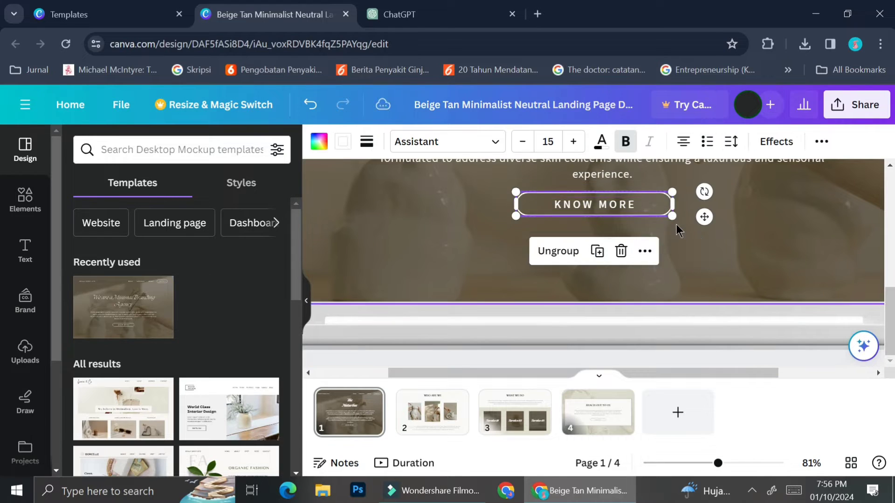
{"action": "scroll", "coordinate": [671, 238], "scroll_direction": "up", "scroll_amount": 2}
{"action": "mouse_move", "coordinate": [607, 318]}
{"action": "left_mouse_down"}
{"action": "mouse_move", "coordinate": [585, 317]}
{"action": "mouse_move", "coordinate": [606, 344]}
{"action": "mouse_move", "coordinate": [647, 328]}
{"action": "mouse_move", "coordinate": [589, 327]}
{"action": "mouse_move", "coordinate": [616, 318]}
{"action": "left_mouse_up"}
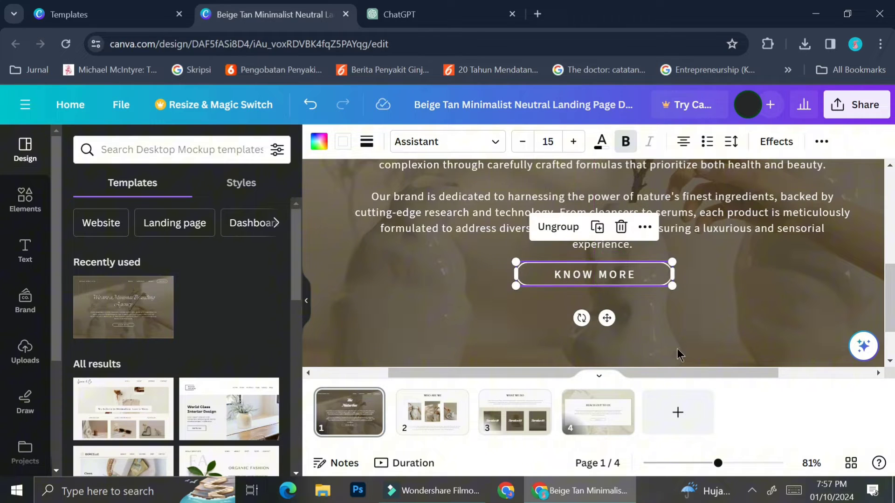
{"action": "left_click", "coordinate": [829, 151]}
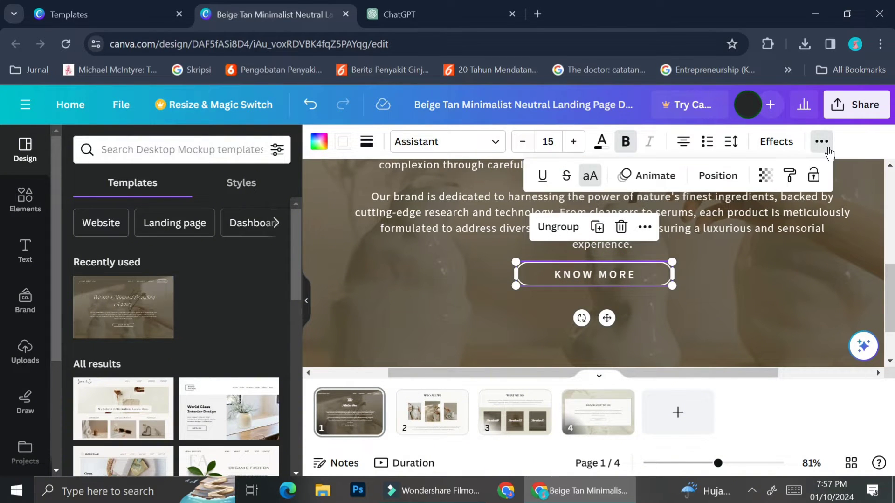
{"action": "left_click", "coordinate": [644, 226]}
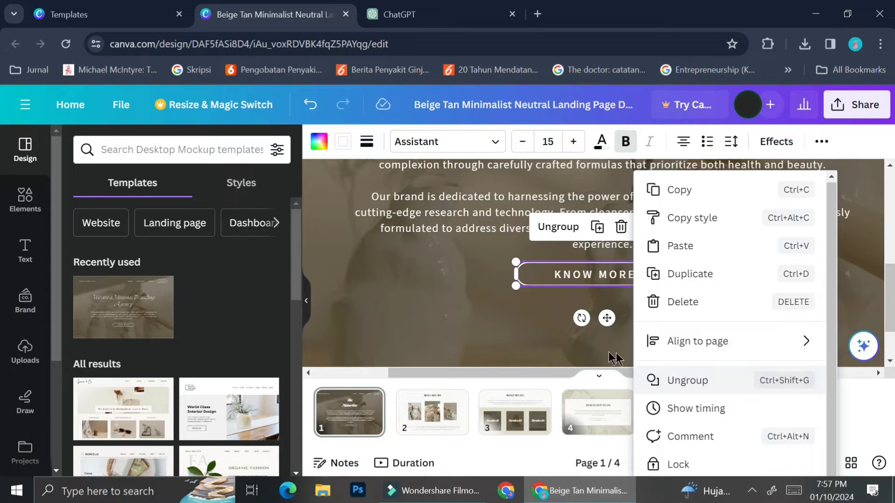
{"action": "left_click", "coordinate": [722, 393]}
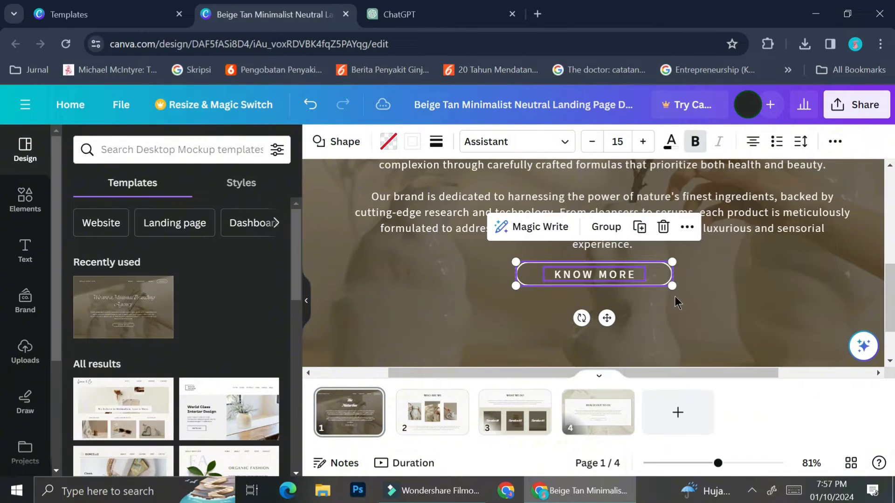
{"action": "right_click", "coordinate": [689, 227]}
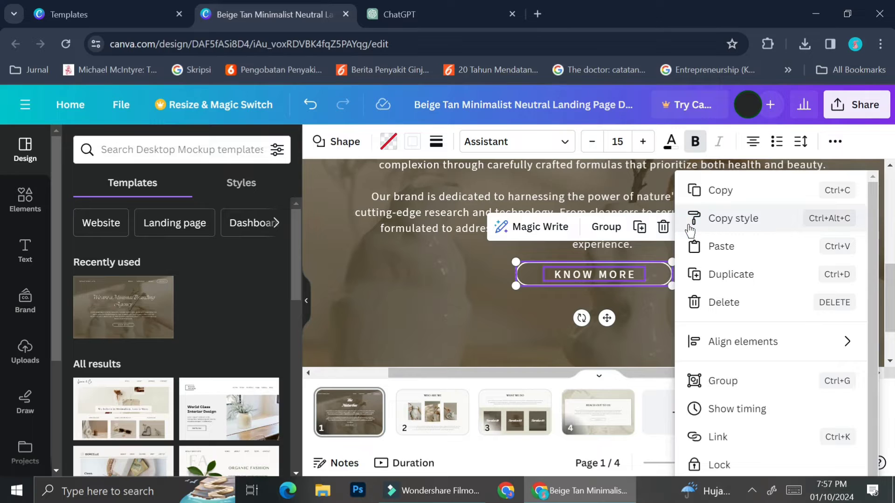
{"action": "left_click", "coordinate": [718, 438]}
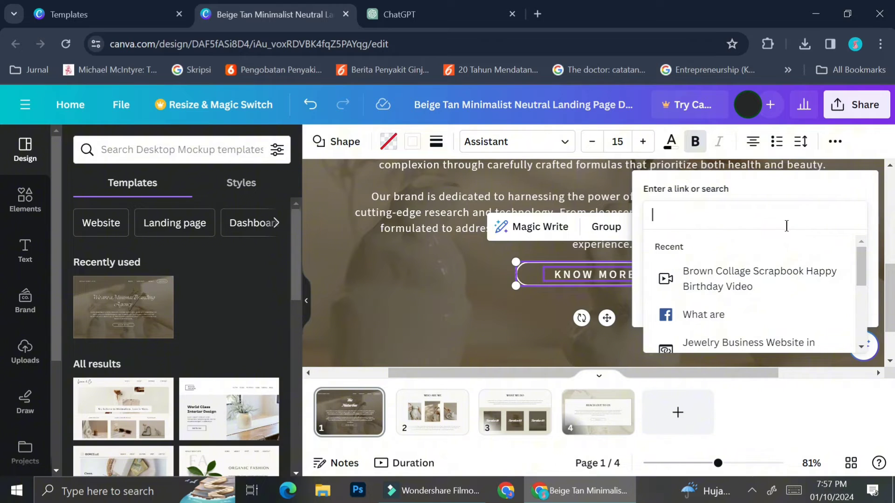
{"action": "scroll", "coordinate": [756, 284], "scroll_direction": "down", "scroll_amount": 5}
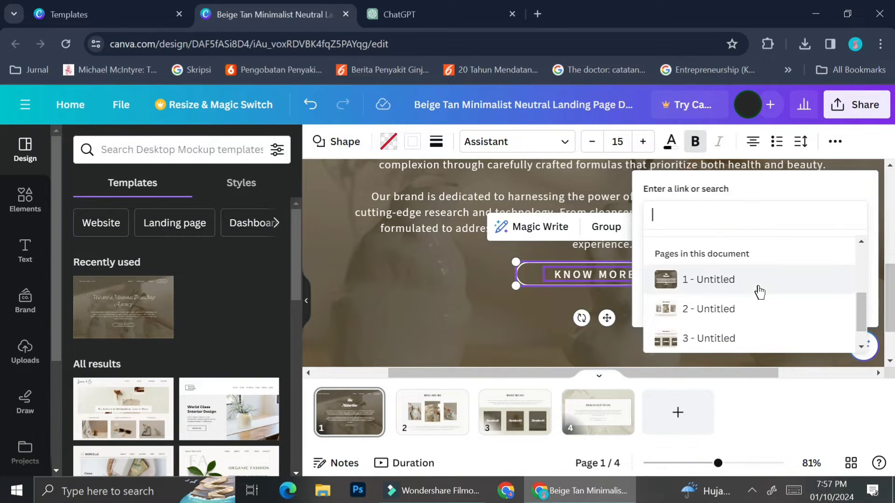
{"action": "scroll", "coordinate": [748, 315], "scroll_direction": "up", "scroll_amount": 5}
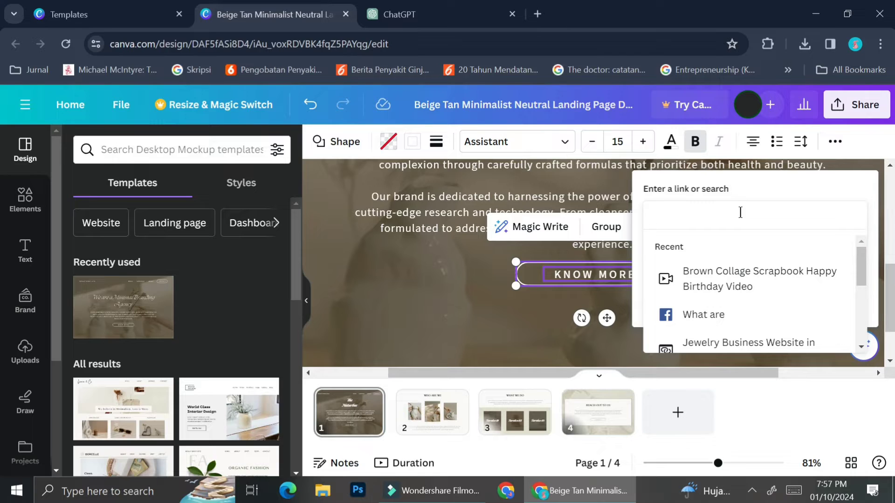
{"action": "type", "text": "www"}
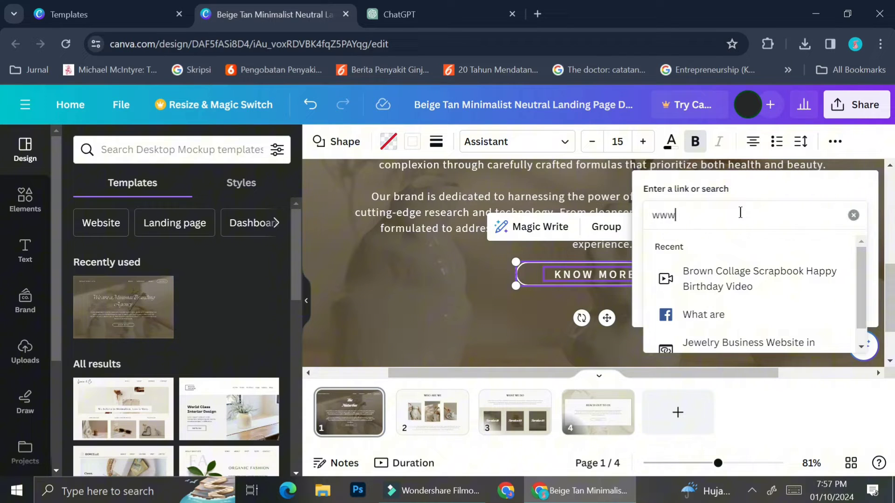
{"action": "type", "text": ".natu"}
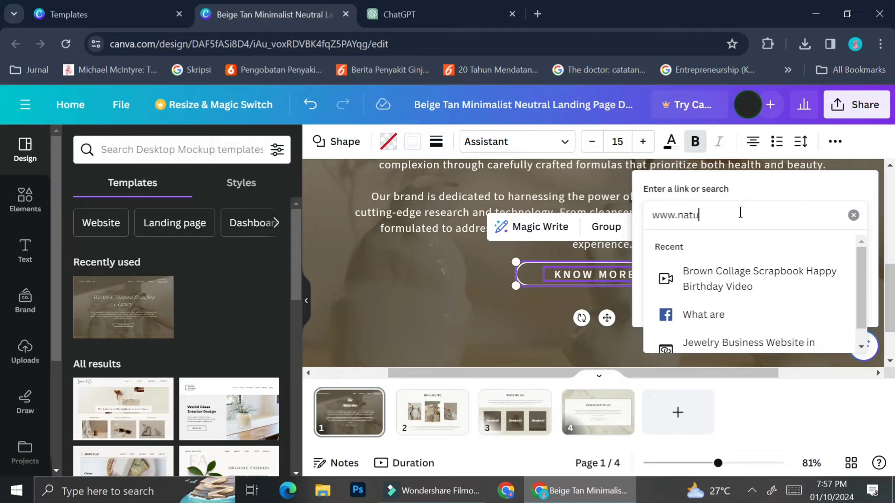
{"action": "type", "text": "rbee."}
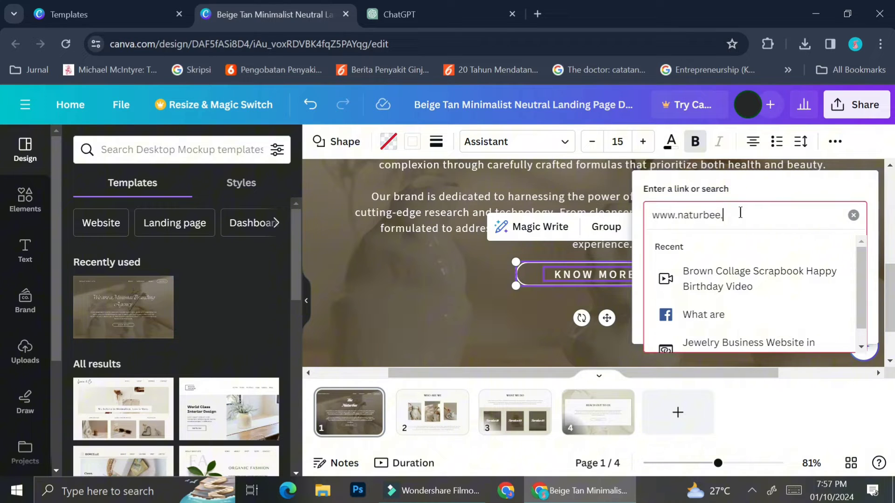
{"action": "type", "text": "com"}
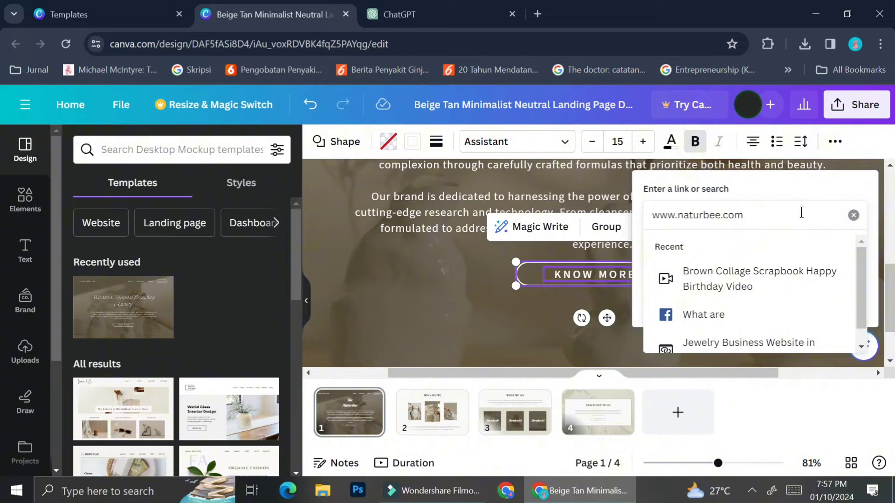
{"action": "key", "text": "Return"}
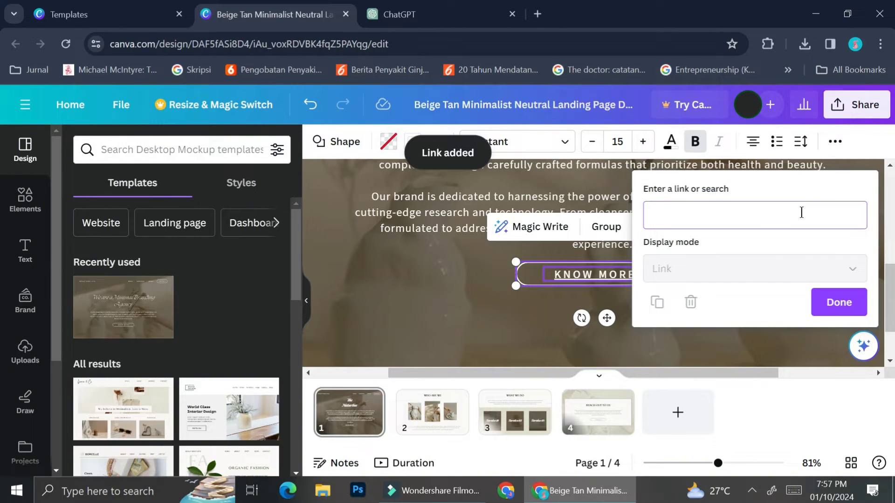
{"action": "left_click", "coordinate": [861, 294]}
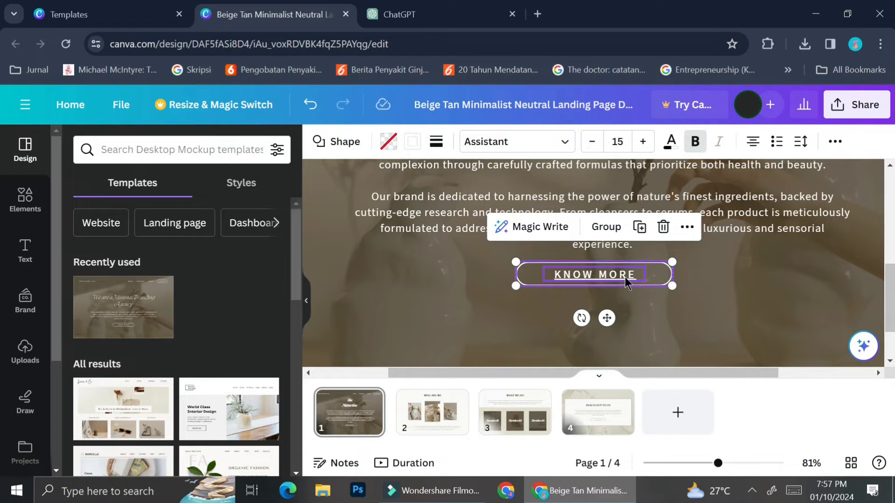
{"action": "left_click", "coordinate": [745, 309]}
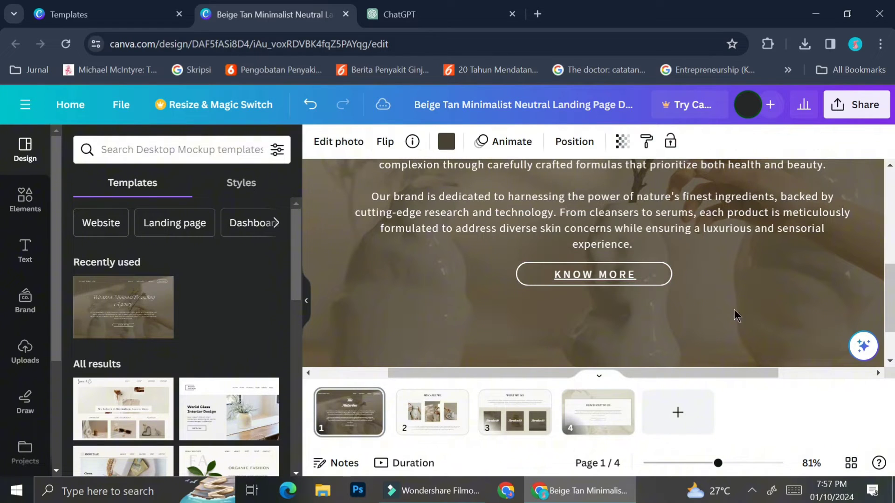
- Check the edited page 1, open page 2 of the design and set the zoom to 47%
{"action": "scroll", "coordinate": [735, 309], "scroll_direction": "up", "scroll_amount": 3}
{"action": "scroll", "coordinate": [717, 307], "scroll_direction": "up", "scroll_amount": 2}
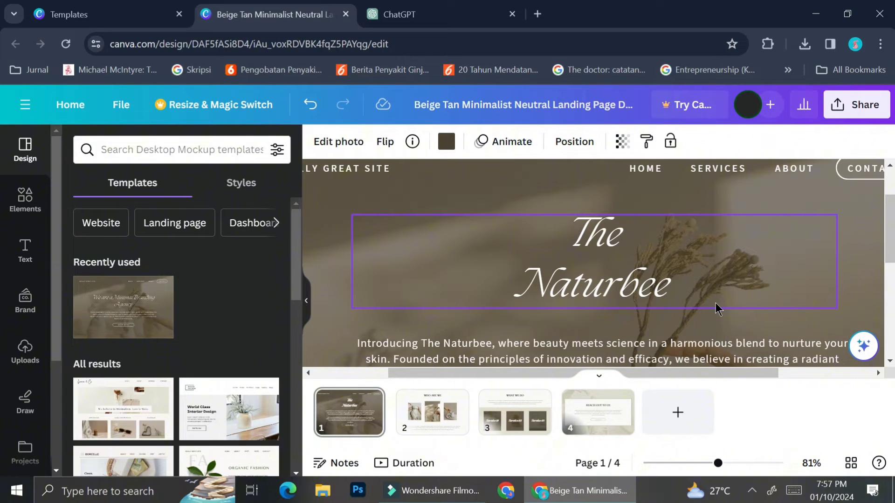
{"action": "scroll", "coordinate": [715, 307], "scroll_direction": "down", "scroll_amount": 2}
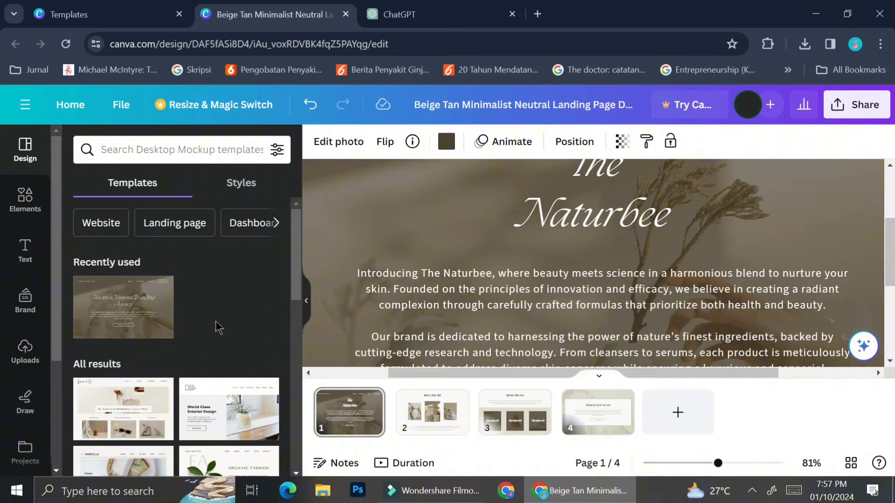
{"action": "left_click", "coordinate": [434, 428]}
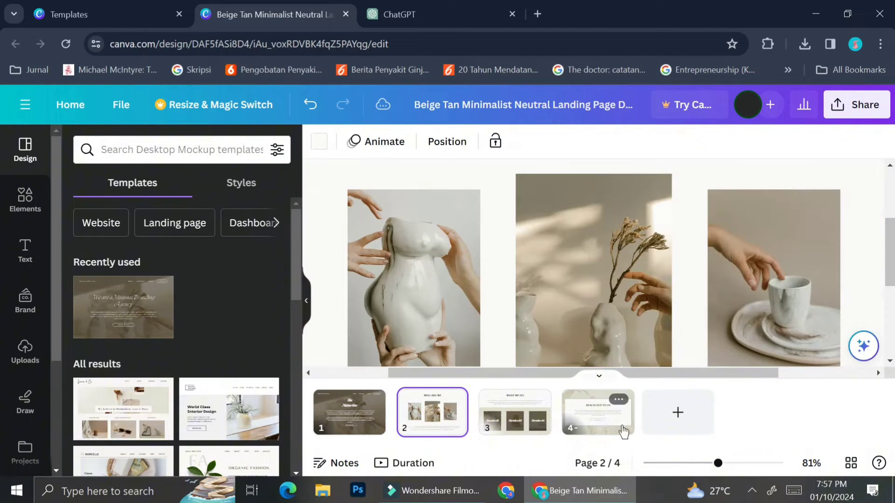
{"action": "left_click_drag", "start_coordinate": [718, 462], "coordinate": [698, 463]}
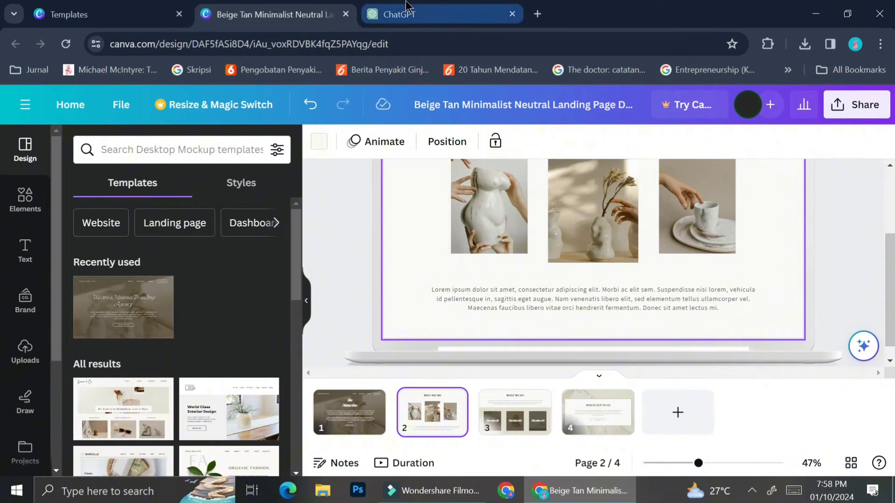
- Switch to ChatGPT, read the rest of the generated skincare introduction, then return to the Canva design and examine page 2
{"action": "left_click", "coordinate": [399, 14]}
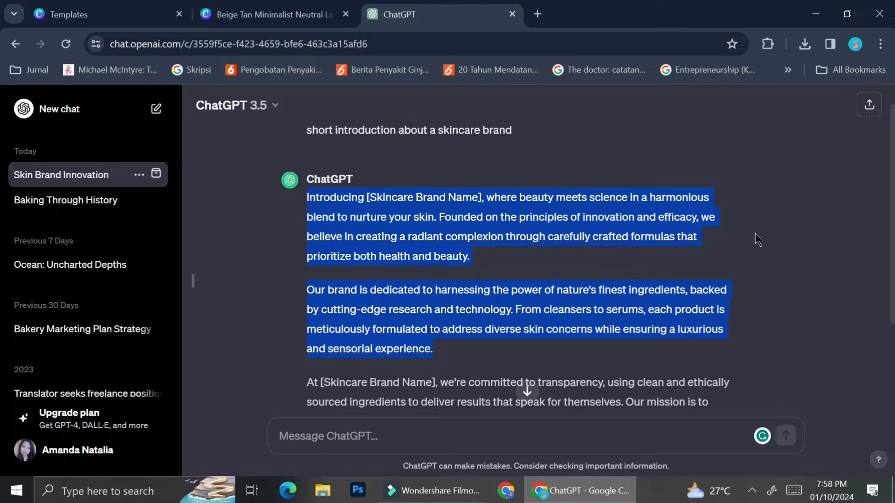
{"action": "left_click", "coordinate": [737, 234]}
{"action": "scroll", "coordinate": [735, 239], "scroll_direction": "down", "scroll_amount": 2}
{"action": "scroll", "coordinate": [733, 242], "scroll_direction": "down", "scroll_amount": 2}
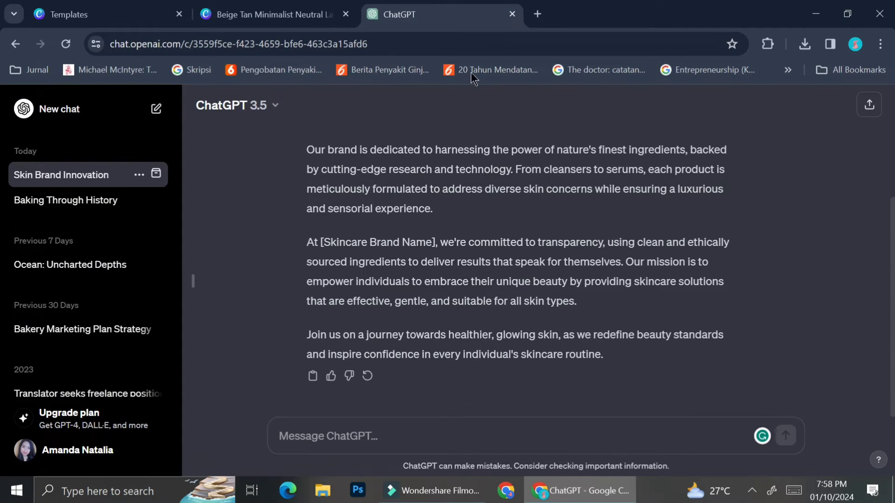
{"action": "left_click", "coordinate": [271, 14]}
{"action": "scroll", "coordinate": [664, 286], "scroll_direction": "up", "scroll_amount": 2}
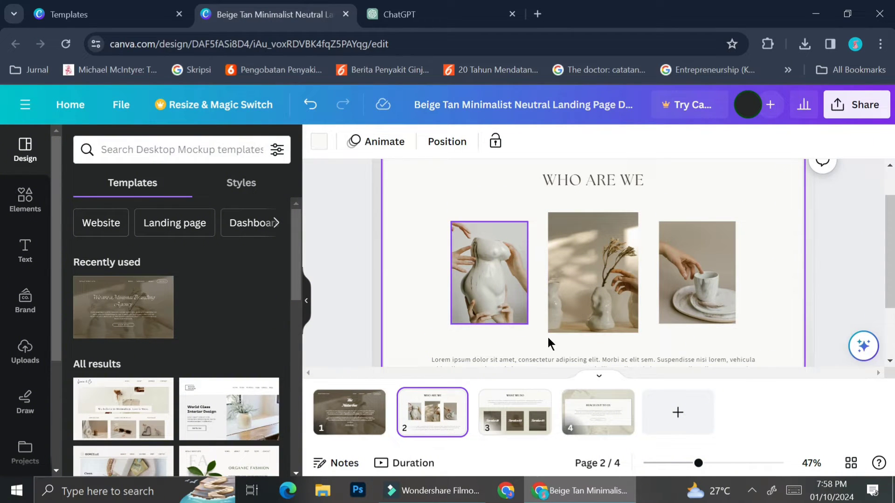
{"action": "scroll", "coordinate": [614, 283], "scroll_direction": "down", "scroll_amount": 2}
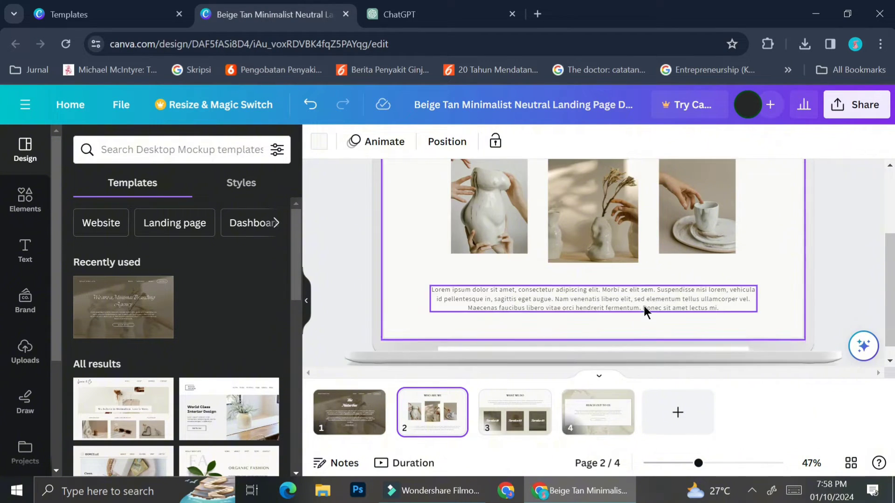
{"action": "scroll", "coordinate": [643, 303], "scroll_direction": "up", "scroll_amount": 2}
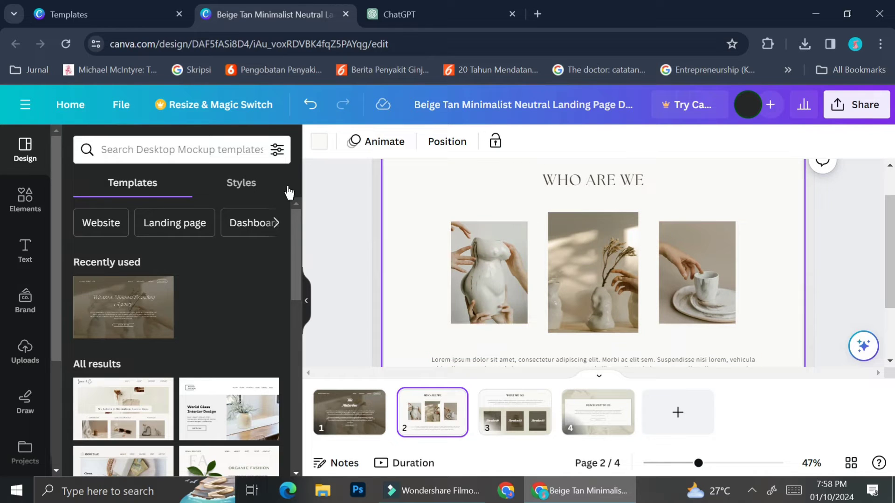
- Search the elements library for "skincare" and browse all the photo results
{"action": "left_click", "coordinate": [246, 149]}
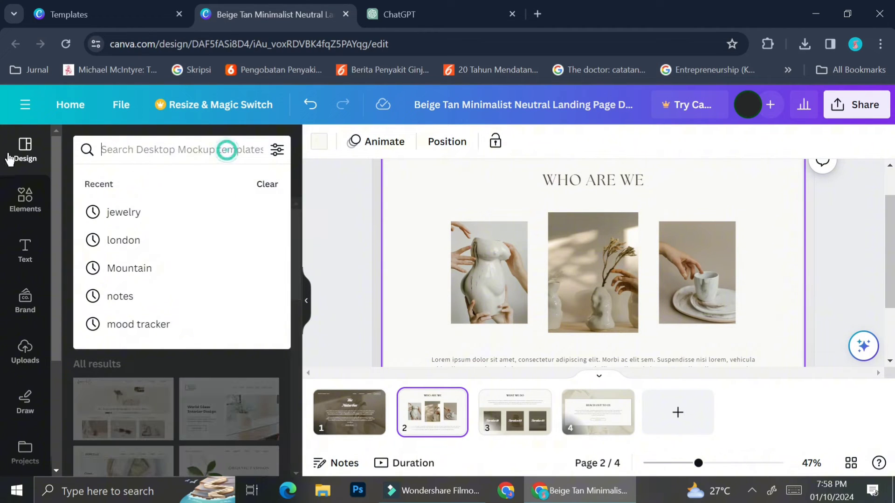
{"action": "left_click", "coordinate": [21, 198]}
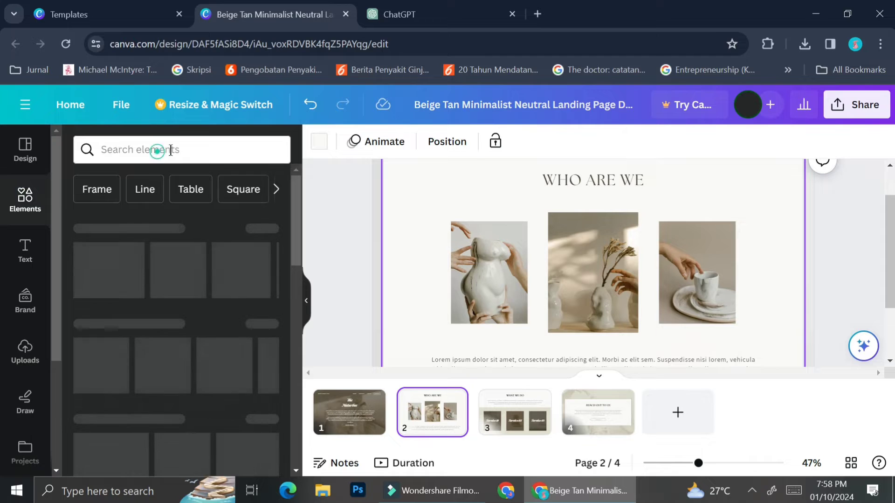
{"action": "left_click", "coordinate": [157, 150]}
{"action": "type", "text": "sk"}
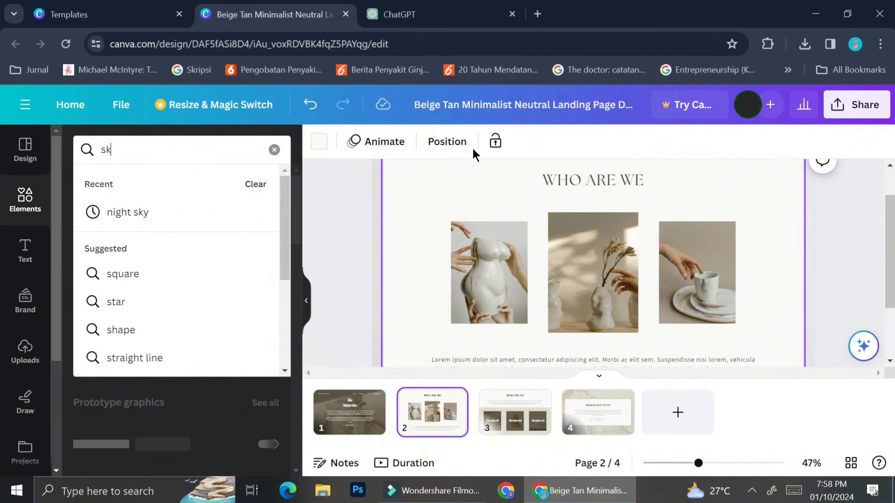
{"action": "type", "text": "incare"}
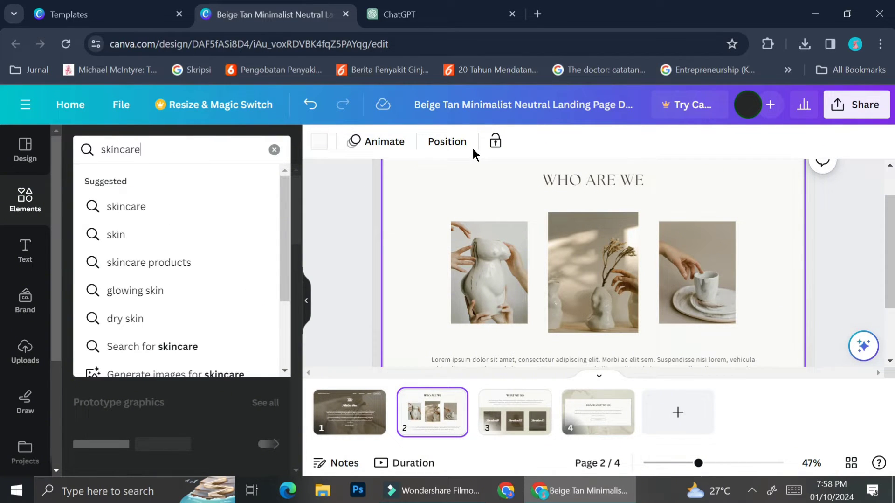
{"action": "key", "text": "Return"}
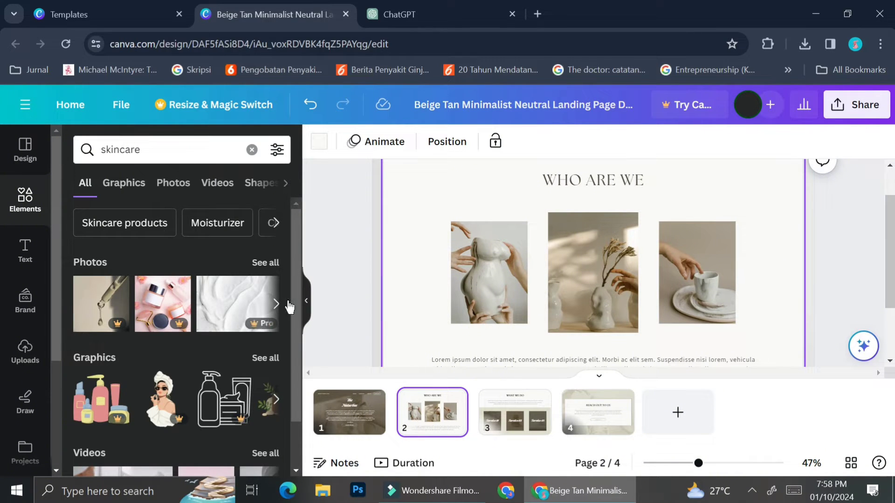
{"action": "left_click", "coordinate": [275, 265]}
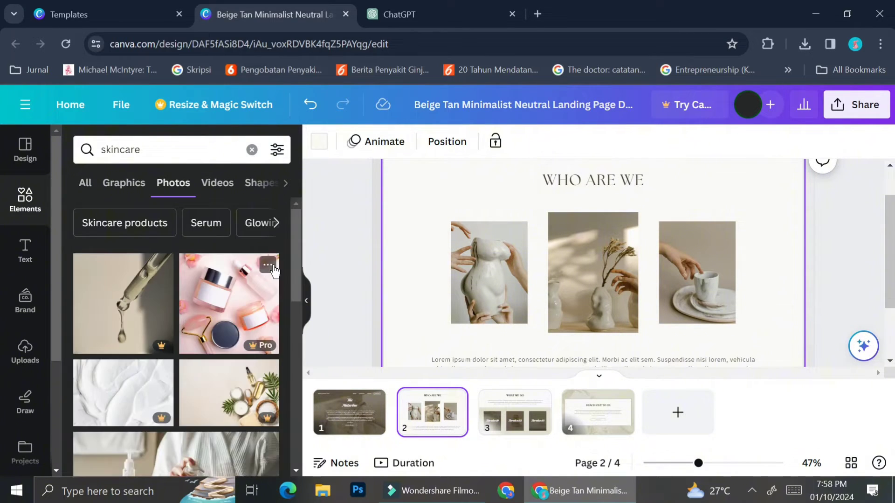
{"action": "scroll", "coordinate": [202, 337], "scroll_direction": "down", "scroll_amount": 5}
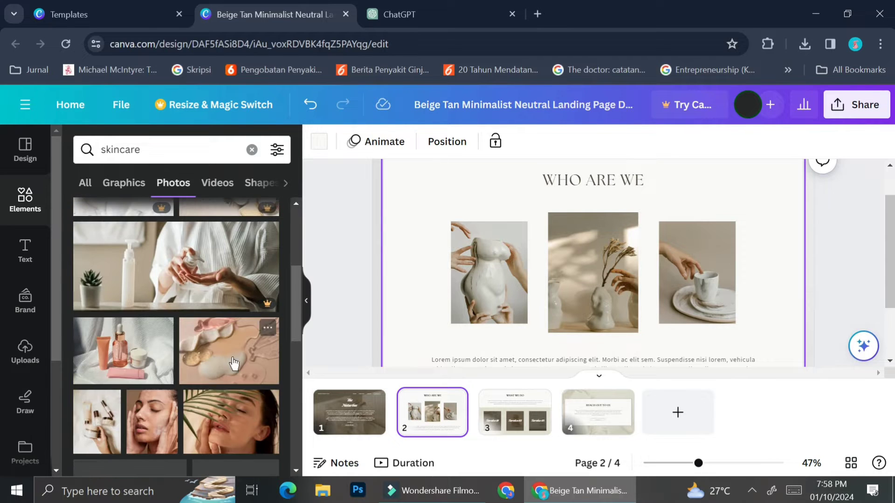
- Replace the left photo under WHO ARE WE with the hands-and-lotion photo and shift it within its frame to centre the hands
{"action": "left_click_drag", "start_coordinate": [158, 257], "coordinate": [491, 262]}
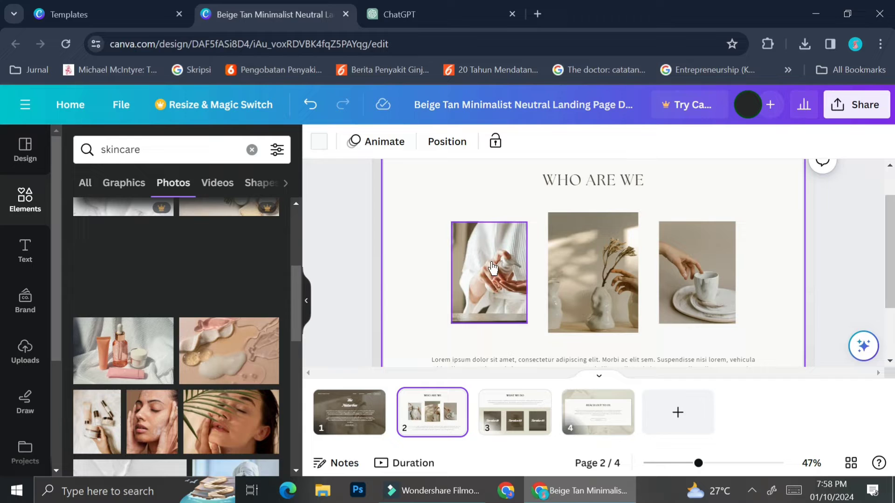
{"action": "left_click", "coordinate": [498, 300]}
{"action": "left_click", "coordinate": [498, 300]}
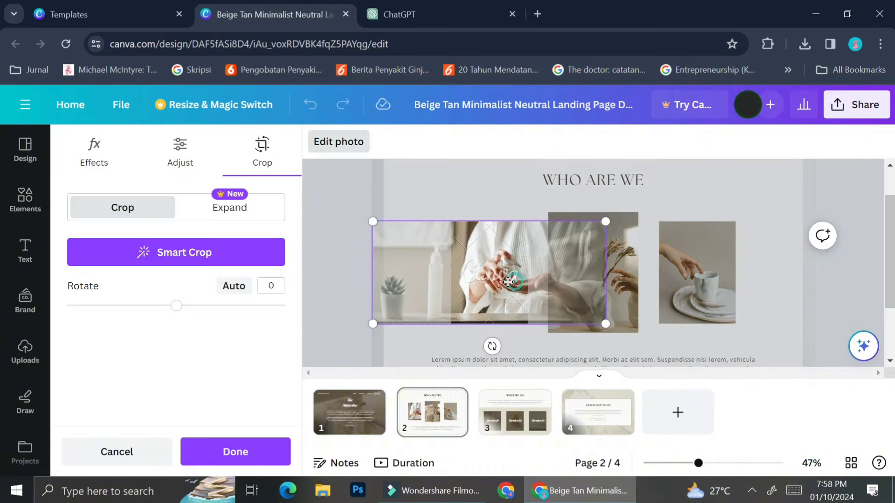
{"action": "left_click_drag", "start_coordinate": [509, 285], "coordinate": [492, 285]}
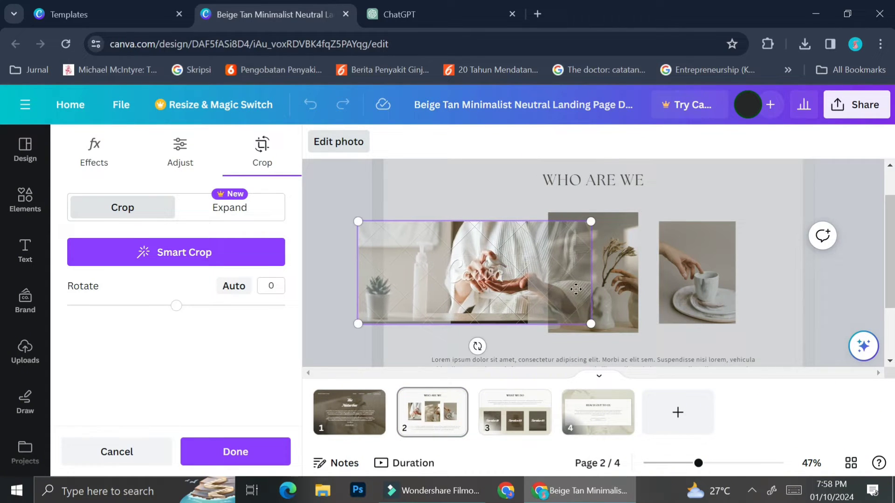
{"action": "left_click", "coordinate": [337, 250]}
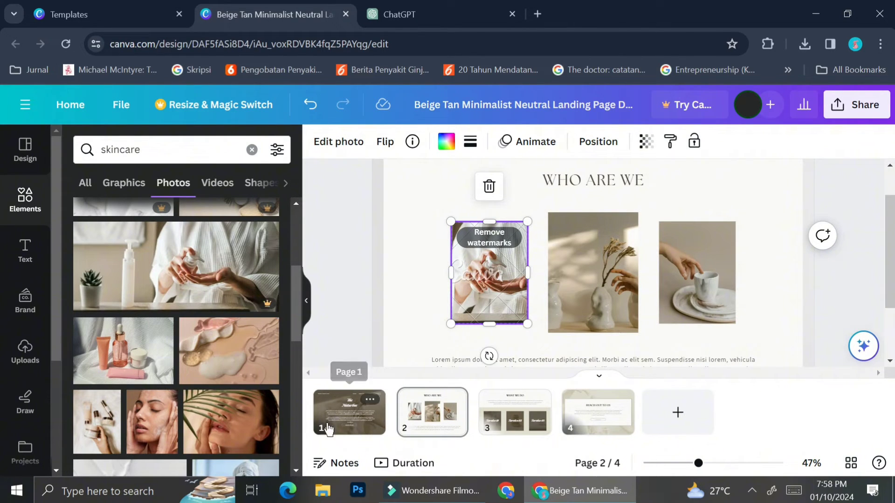
- Replace the middle photo under WHO ARE WE with the pink skincare products photo and shift it slightly within its frame
{"action": "left_click_drag", "start_coordinate": [230, 356], "coordinate": [206, 345]}
{"action": "left_click_drag", "start_coordinate": [110, 367], "coordinate": [556, 295]}
{"action": "left_click", "coordinate": [604, 287]}
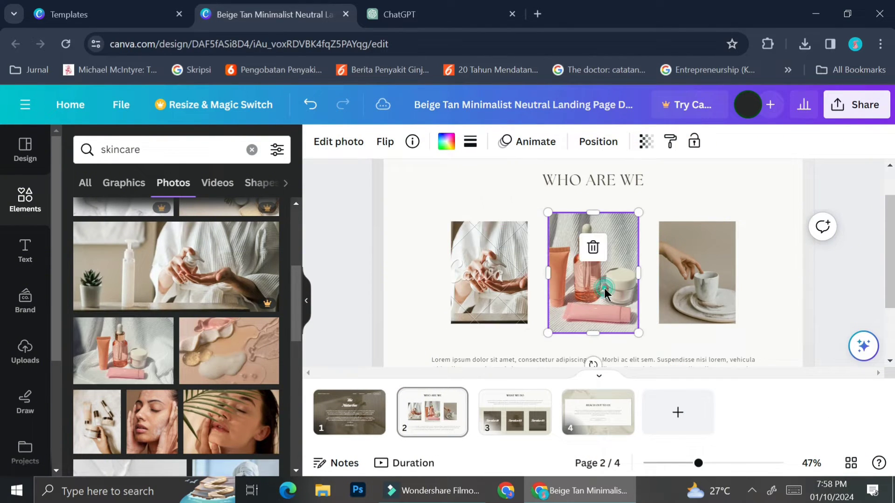
{"action": "double_click", "coordinate": [605, 288]}
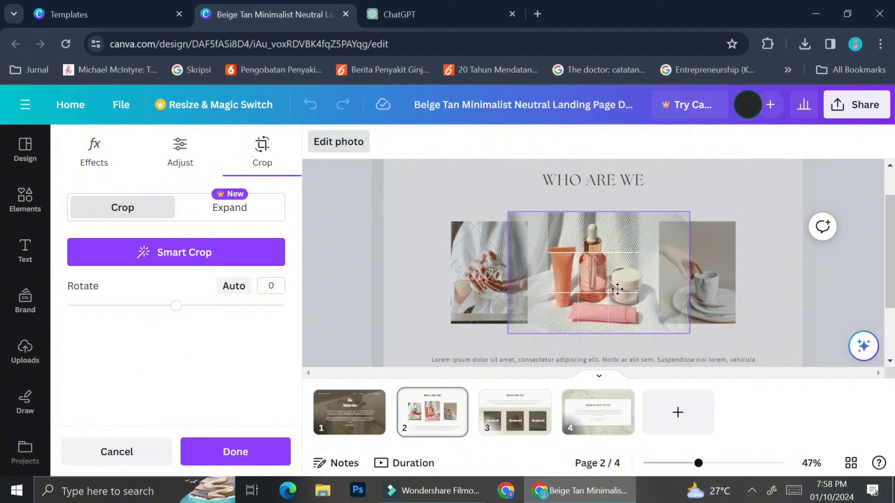
{"action": "left_click", "coordinate": [848, 301]}
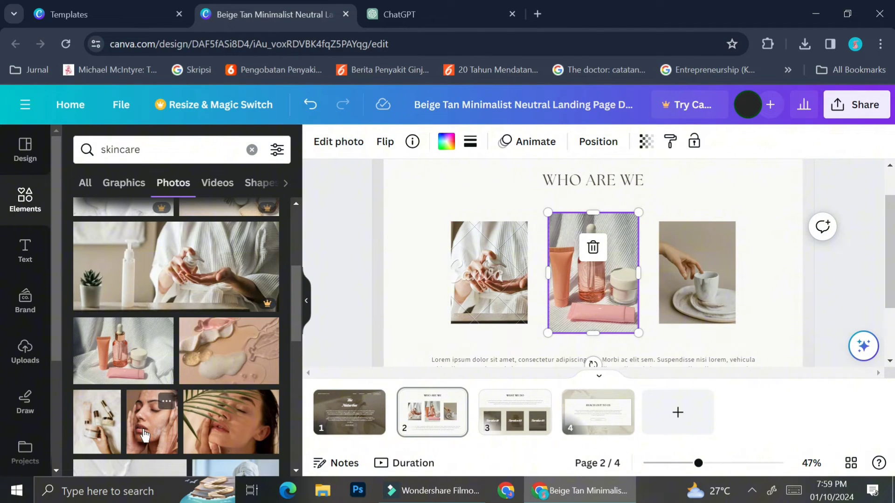
- Replace the left photo with the woman washing her face and the right photo with the serum bottles on white fabric
{"action": "left_click_drag", "start_coordinate": [150, 429], "coordinate": [486, 290]}
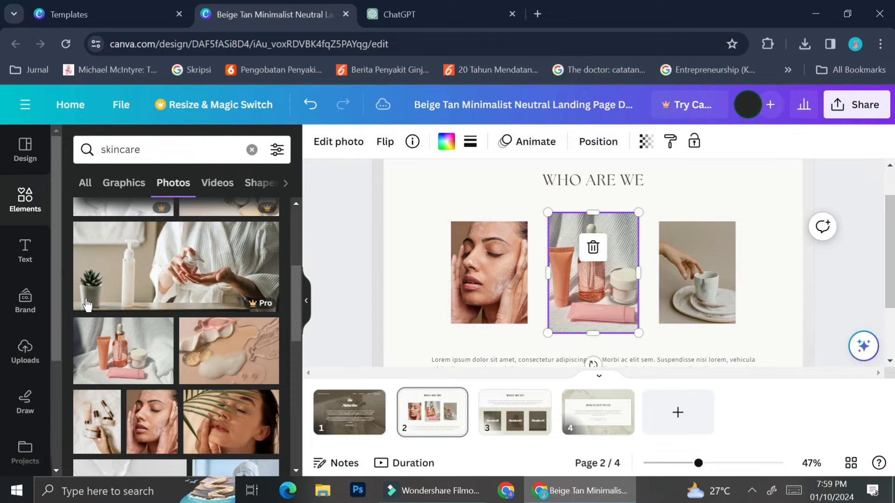
{"action": "scroll", "coordinate": [203, 385], "scroll_direction": "down", "scroll_amount": 5}
{"action": "scroll", "coordinate": [205, 376], "scroll_direction": "down", "scroll_amount": 10}
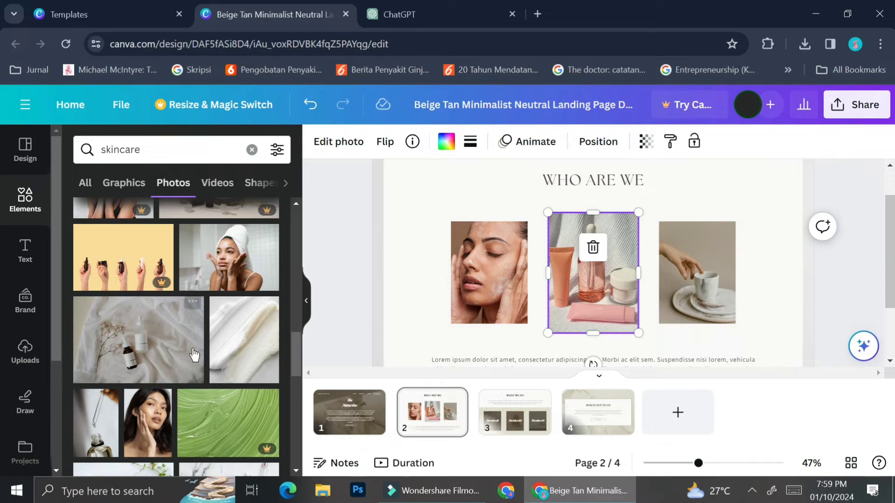
{"action": "left_click_drag", "start_coordinate": [177, 349], "coordinate": [695, 291]}
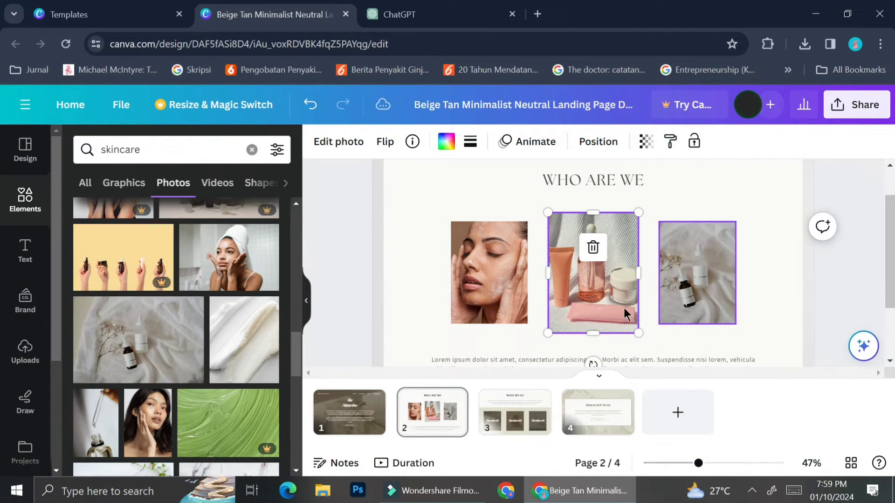
{"action": "left_click", "coordinate": [836, 300]}
{"action": "scroll", "coordinate": [754, 311], "scroll_direction": "down", "scroll_amount": 2}
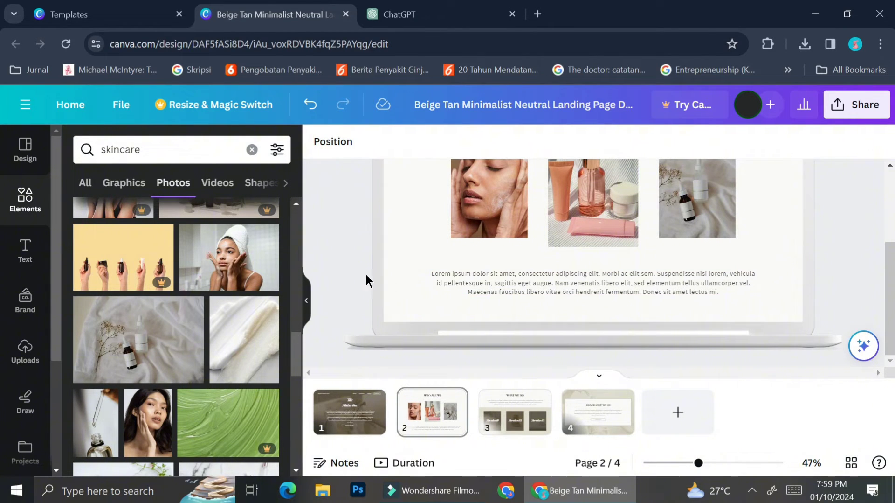
- Replace the left photo with the dropper-and-bottle photo and move it up within its frame to reveal more of the bottle
{"action": "left_click_drag", "start_coordinate": [93, 432], "coordinate": [511, 189]}
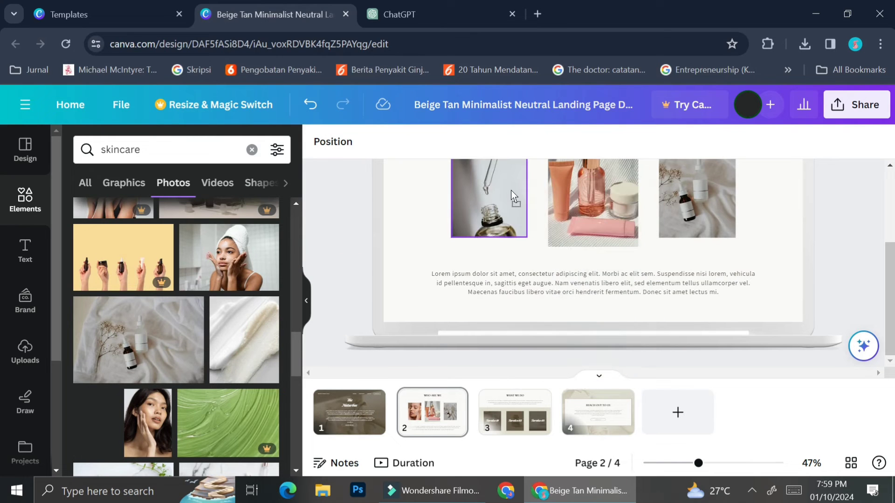
{"action": "scroll", "coordinate": [328, 241], "scroll_direction": "up", "scroll_amount": 2}
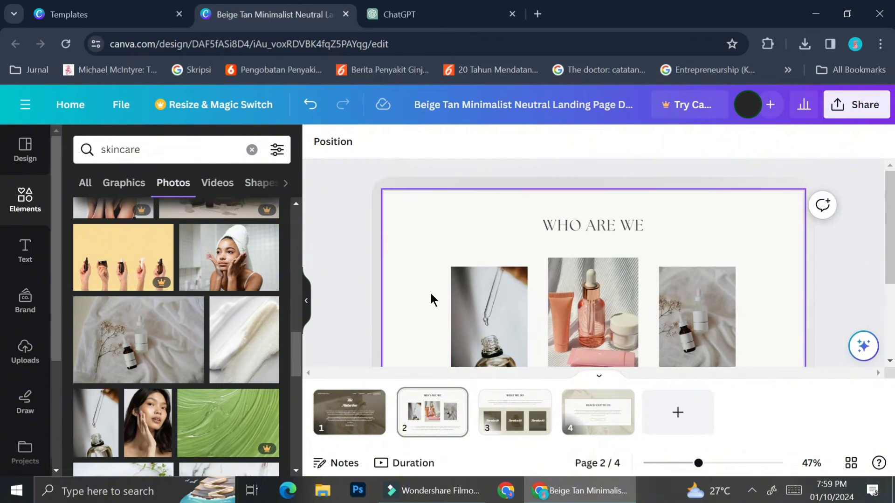
{"action": "double_click", "coordinate": [502, 313]}
{"action": "scroll", "coordinate": [597, 303], "scroll_direction": "down", "scroll_amount": 2}
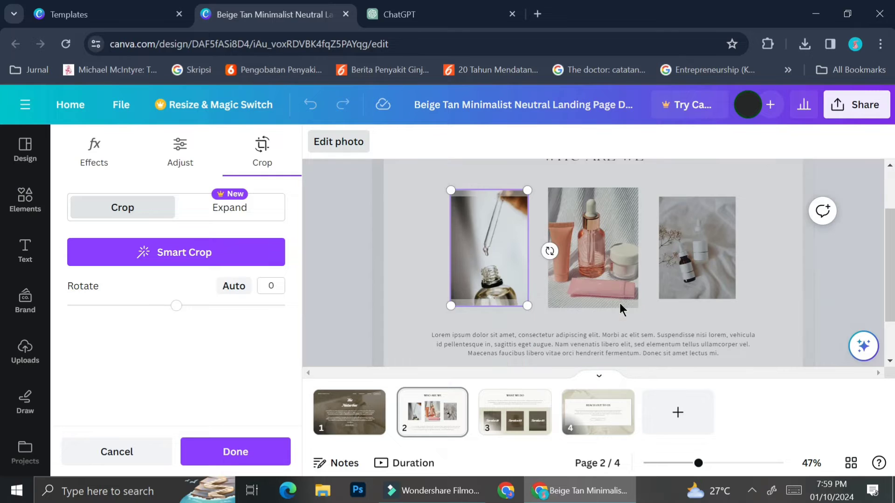
{"action": "left_click_drag", "start_coordinate": [494, 259], "coordinate": [495, 240]}
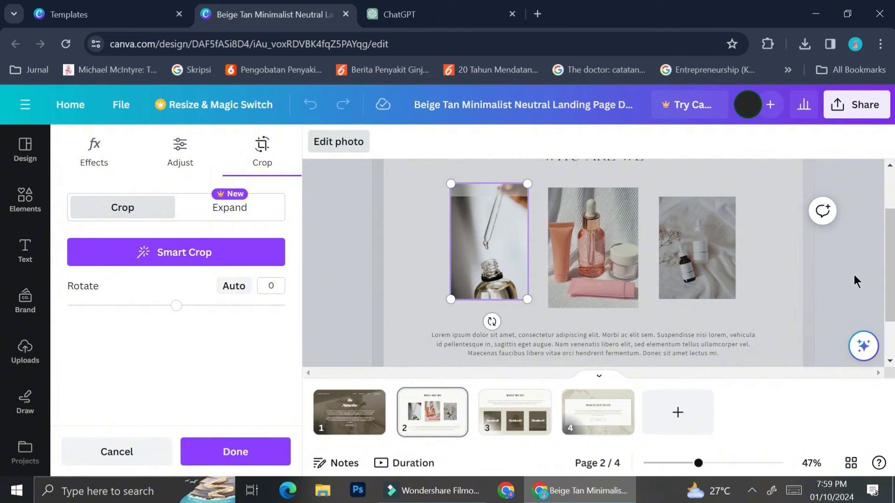
{"action": "left_click", "coordinate": [844, 267]}
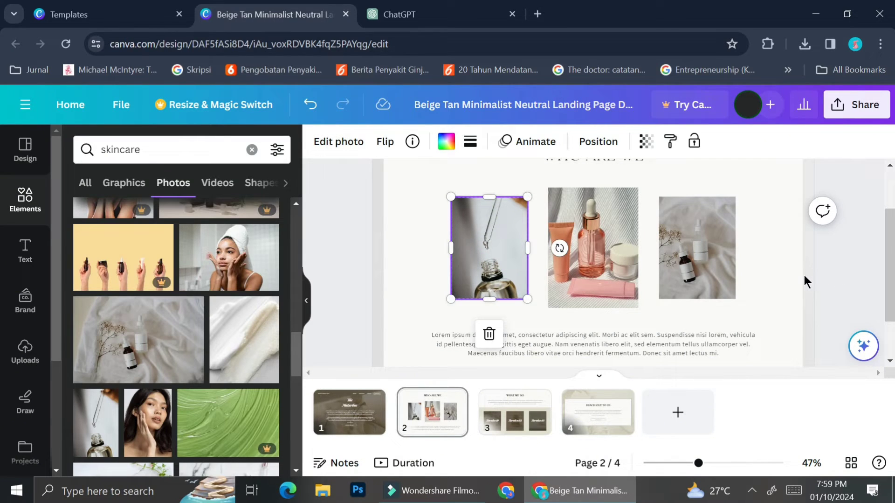
- Add the line-art dropper bottle with flowers from the skincare graphics to page 2
{"action": "scroll", "coordinate": [178, 349], "scroll_direction": "down", "scroll_amount": 1}
{"action": "scroll", "coordinate": [178, 348], "scroll_direction": "down", "scroll_amount": 3}
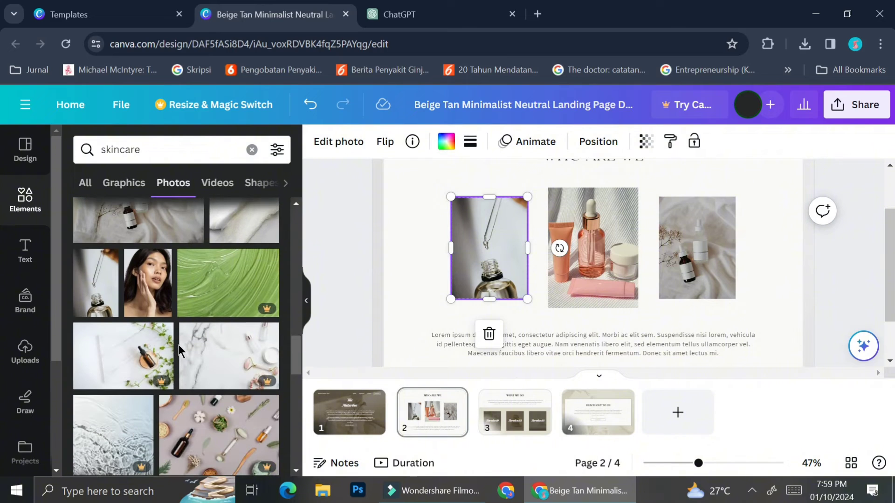
{"action": "scroll", "coordinate": [182, 347], "scroll_direction": "down", "scroll_amount": 5}
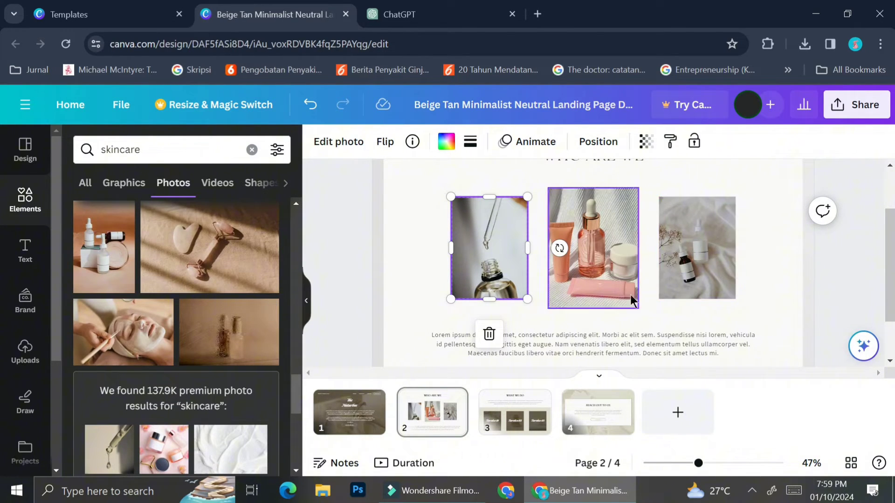
{"action": "scroll", "coordinate": [685, 284], "scroll_direction": "up", "scroll_amount": 1}
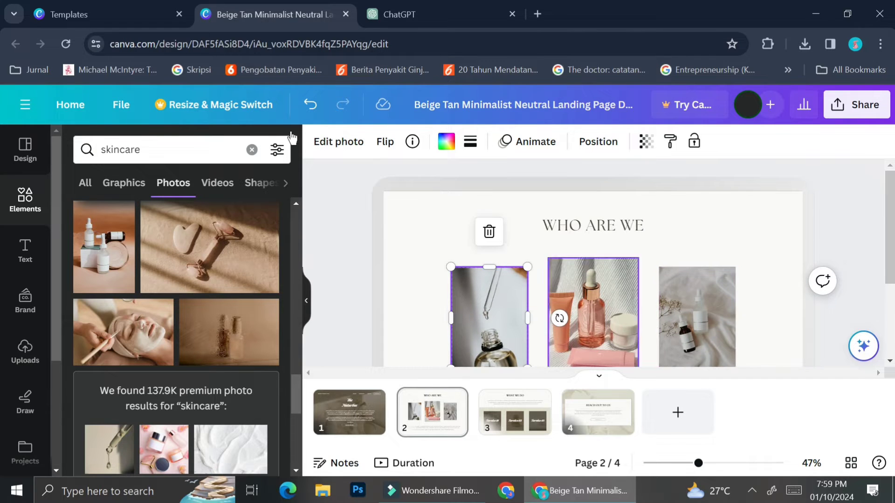
{"action": "left_click", "coordinate": [85, 183]}
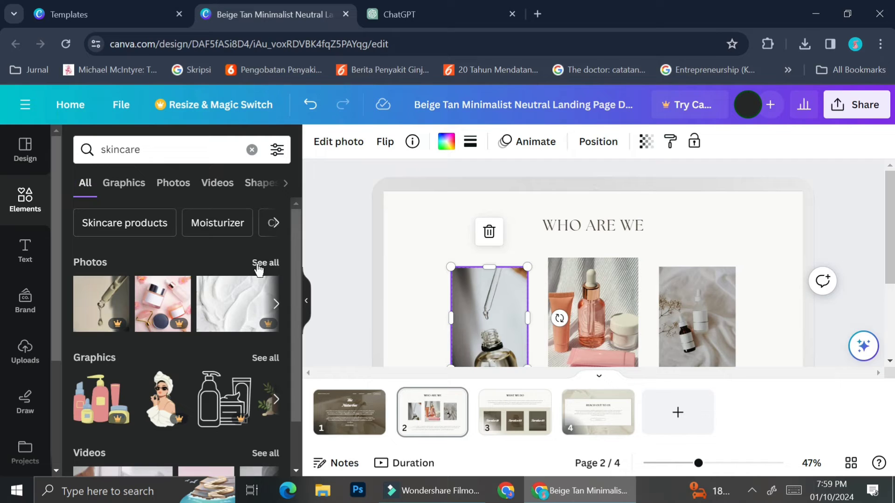
{"action": "scroll", "coordinate": [257, 280], "scroll_direction": "down", "scroll_amount": 2}
{"action": "left_click", "coordinate": [267, 301]}
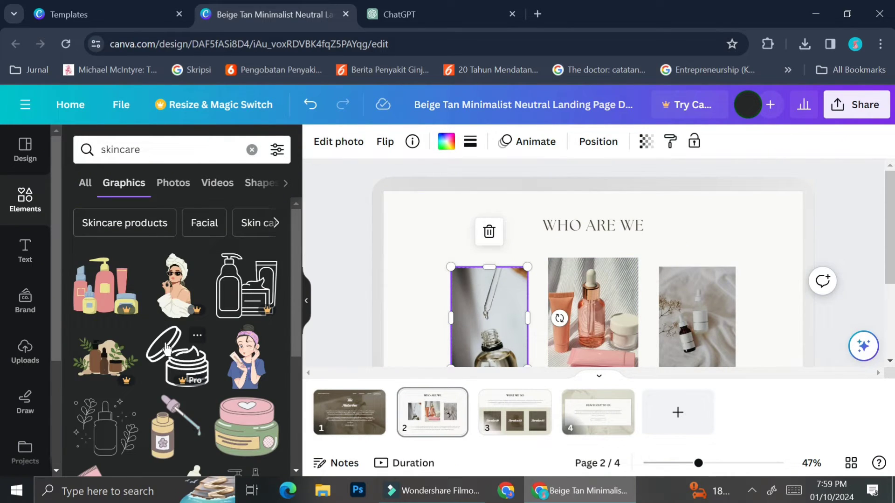
{"action": "scroll", "coordinate": [162, 343], "scroll_direction": "down", "scroll_amount": 2}
{"action": "left_click", "coordinate": [122, 358]}
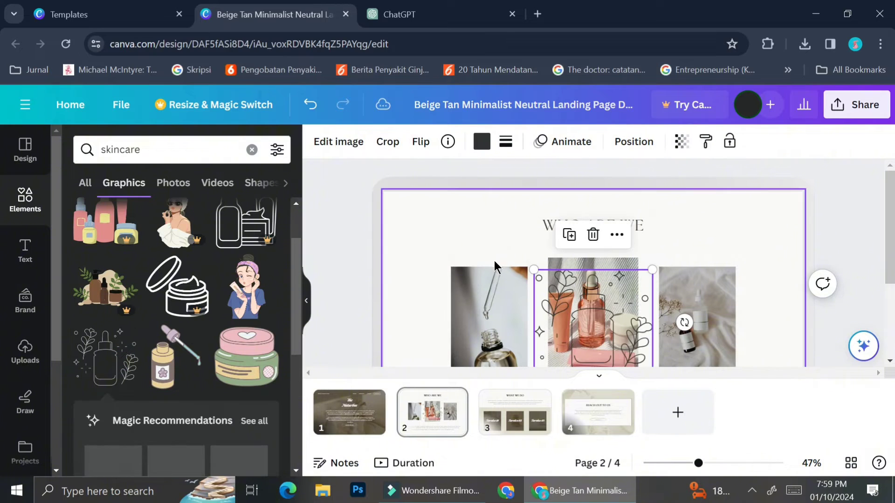
{"action": "scroll", "coordinate": [171, 386], "scroll_direction": "down", "scroll_amount": 2}
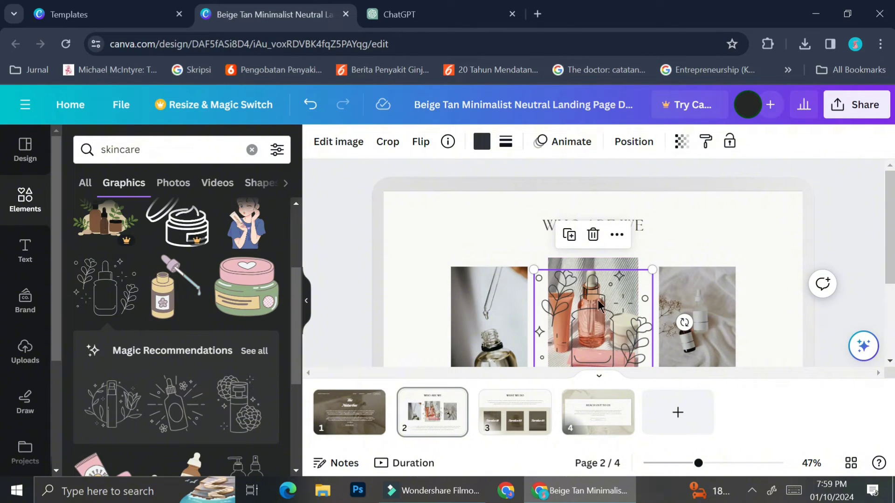
- Place the dropper bottle graphic in page 2's upper-left corner, scaled down and tilted clockwise
{"action": "left_click_drag", "start_coordinate": [598, 299], "coordinate": [447, 220]}
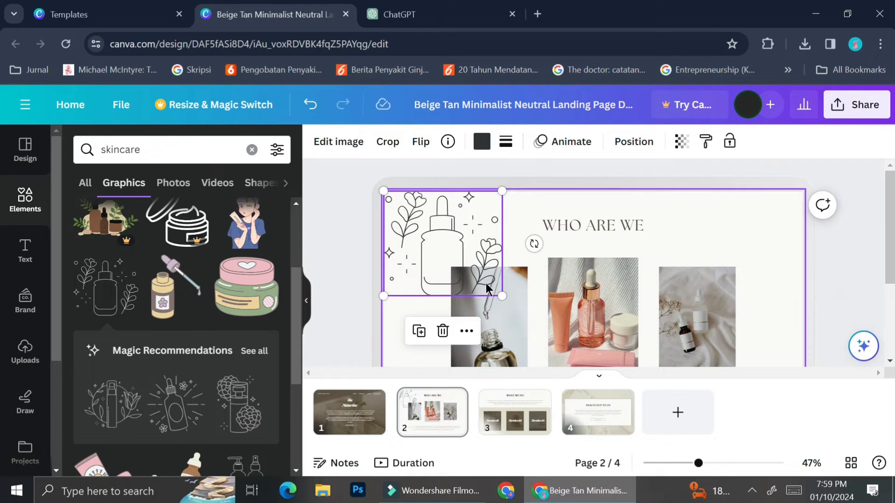
{"action": "left_click_drag", "start_coordinate": [503, 296], "coordinate": [470, 262]}
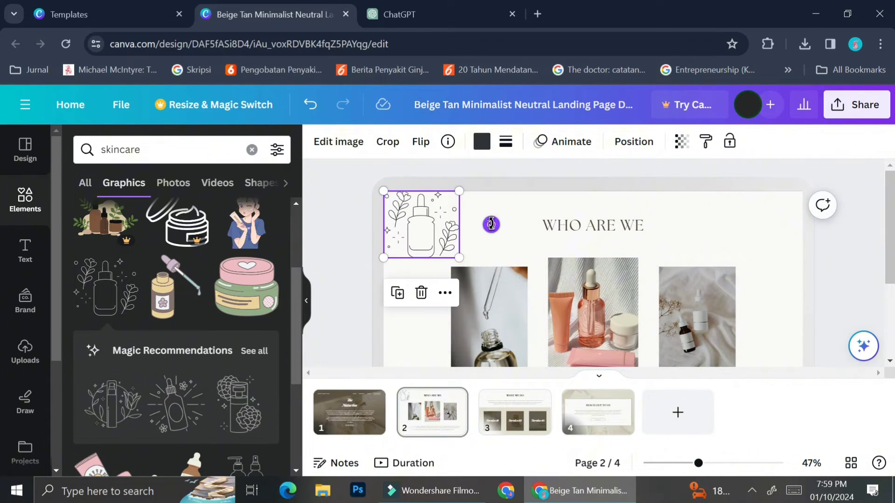
{"action": "left_click_drag", "start_coordinate": [489, 222], "coordinate": [484, 256]}
{"action": "left_click_drag", "start_coordinate": [482, 253], "coordinate": [482, 253]}
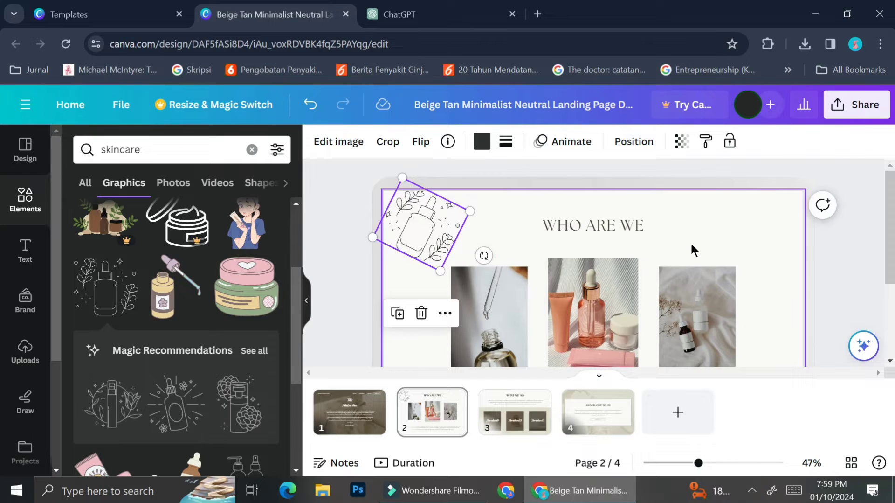
- Shrink the tilted dropper bottle graphic slightly more and nudge it toward the page's left edge
{"action": "scroll", "coordinate": [723, 281], "scroll_direction": "down", "scroll_amount": 3}
{"action": "scroll", "coordinate": [617, 242], "scroll_direction": "up", "scroll_amount": 1}
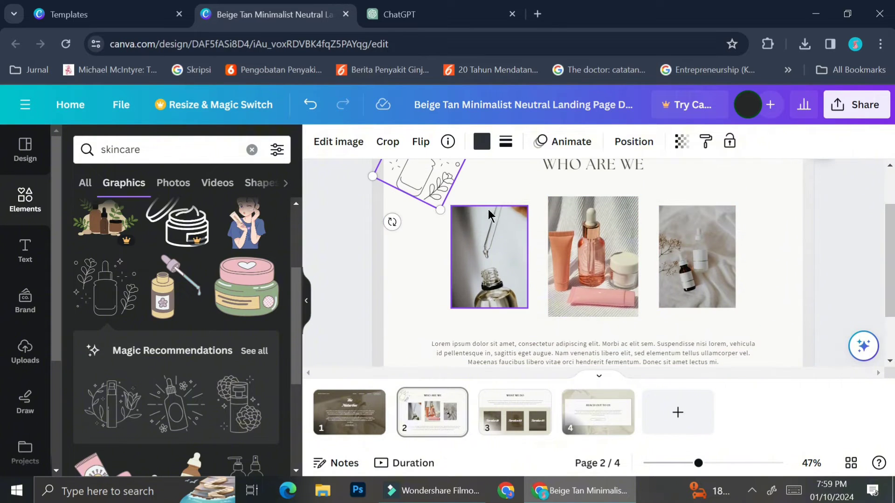
{"action": "scroll", "coordinate": [438, 270], "scroll_direction": "up", "scroll_amount": 1}
{"action": "left_click_drag", "start_coordinate": [437, 262], "coordinate": [427, 257]}
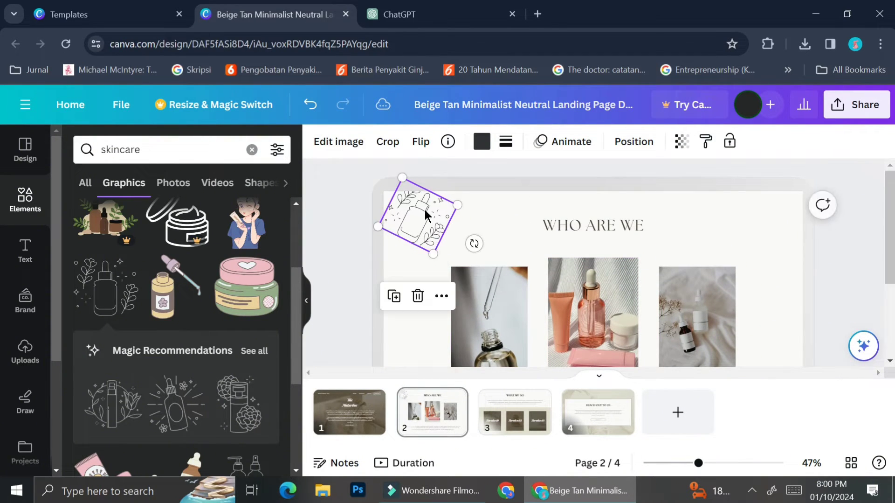
{"action": "left_click_drag", "start_coordinate": [426, 212], "coordinate": [415, 214]}
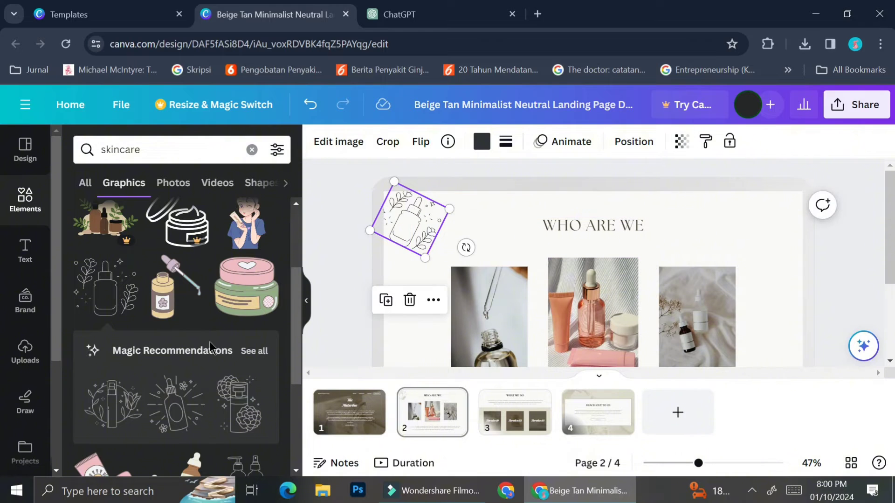
- Add the recommended line-art spray bottle with floral wreath near the right photo's lower-right corner and scale it down
{"action": "scroll", "coordinate": [195, 289], "scroll_direction": "down", "scroll_amount": 3}
{"action": "scroll", "coordinate": [196, 289], "scroll_direction": "down", "scroll_amount": 3}
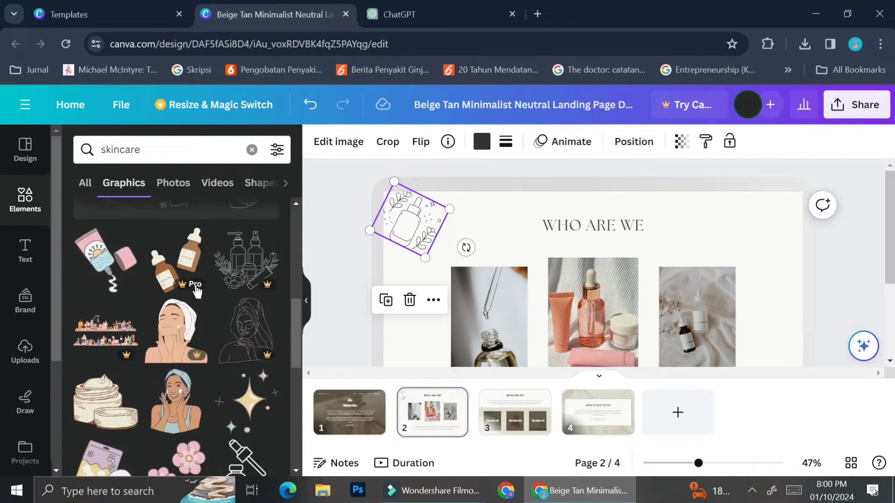
{"action": "scroll", "coordinate": [196, 293], "scroll_direction": "up", "scroll_amount": 3}
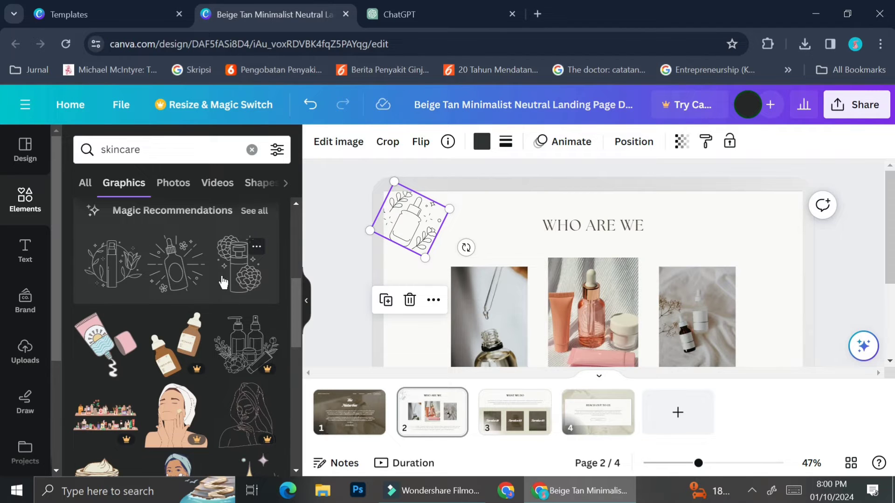
{"action": "left_click_drag", "start_coordinate": [120, 267], "coordinate": [808, 350]}
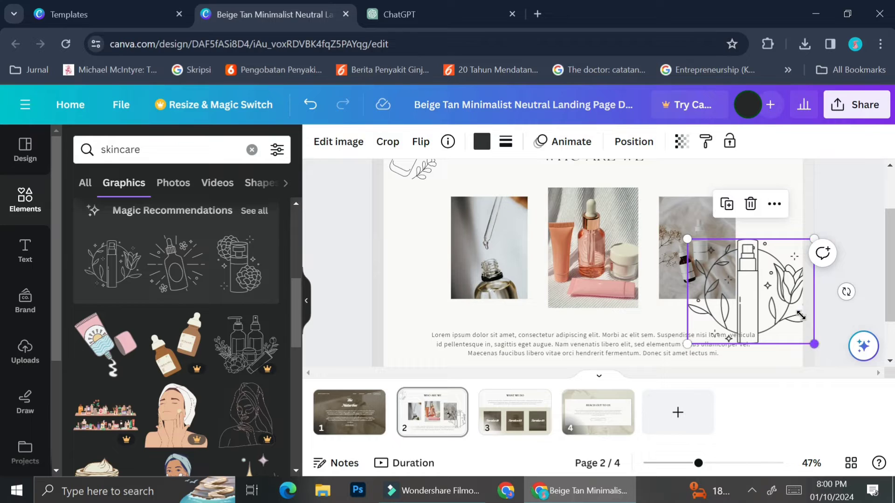
{"action": "left_click_drag", "start_coordinate": [800, 316], "coordinate": [770, 304]}
- Tilt the spray bottle graphic over the right photo's lower-right corner and move the dropper graphic over the left photo's upper-left corner
{"action": "left_click_drag", "start_coordinate": [728, 338], "coordinate": [483, 274]}
{"action": "scroll", "coordinate": [770, 293], "scroll_direction": "down", "scroll_amount": 3}
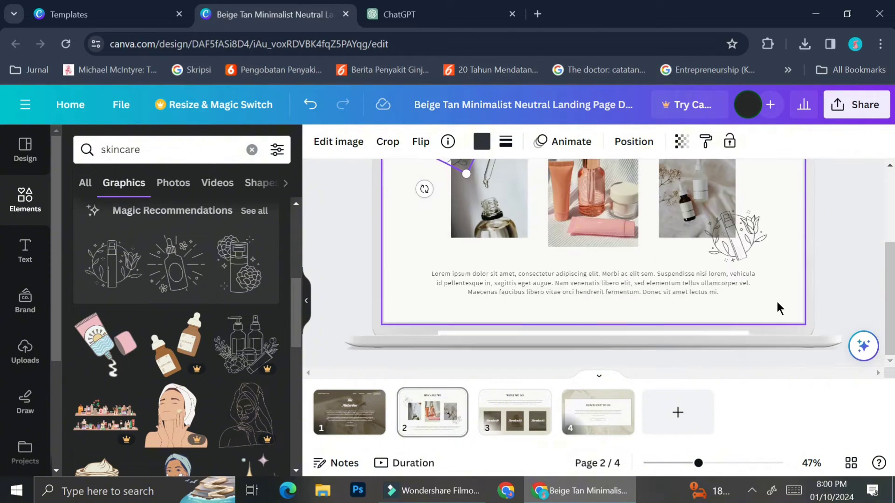
{"action": "scroll", "coordinate": [810, 256], "scroll_direction": "up", "scroll_amount": 2}
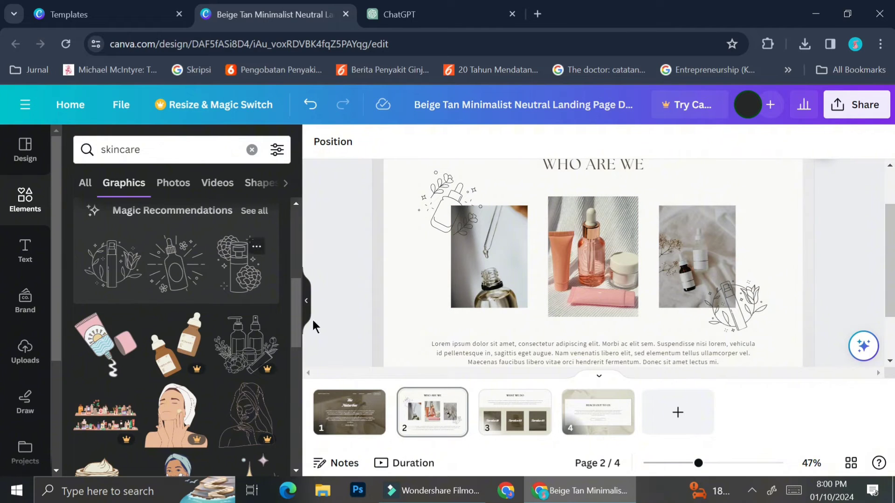
- On page 3, move the beige rectangle from behind the service tiles up behind the WHAT WE DO heading and paragraph
{"action": "left_click", "coordinate": [501, 426]}
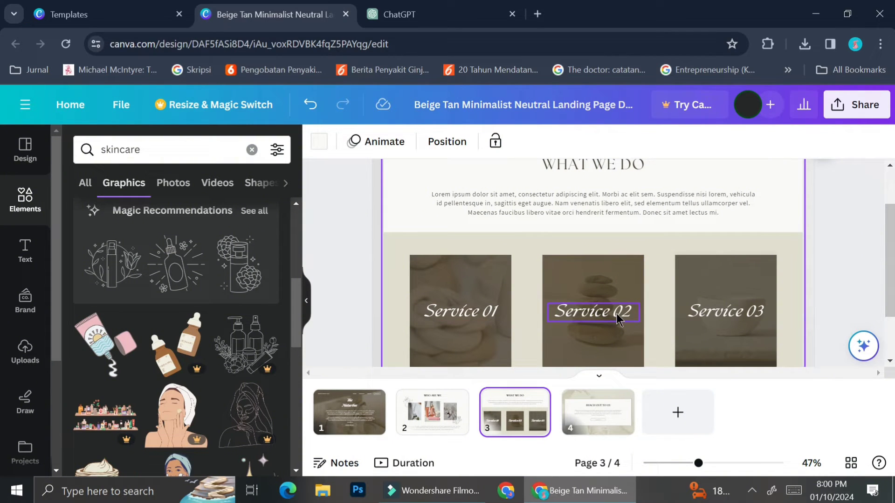
{"action": "scroll", "coordinate": [760, 306], "scroll_direction": "down", "scroll_amount": 2}
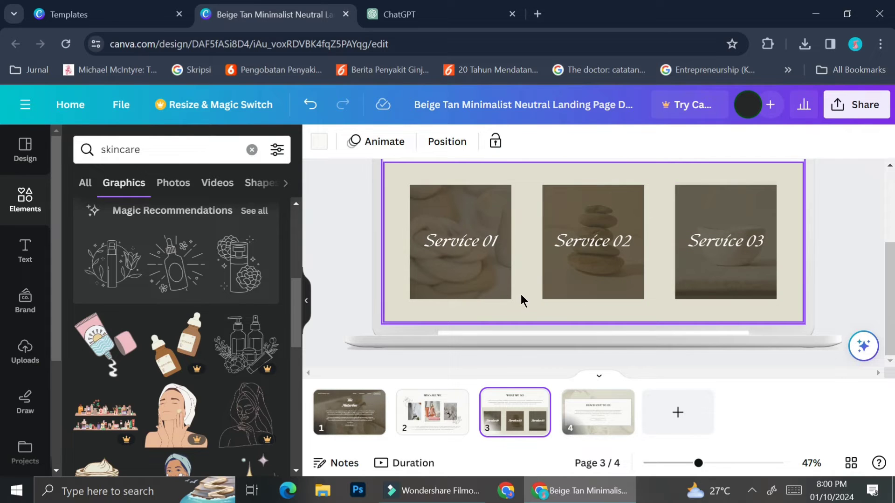
{"action": "scroll", "coordinate": [521, 297], "scroll_direction": "up", "scroll_amount": 2}
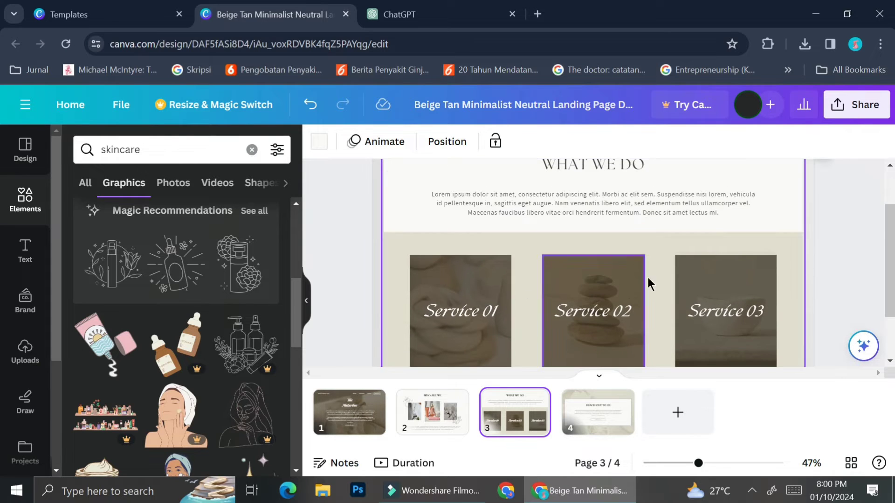
{"action": "left_click", "coordinate": [649, 244]}
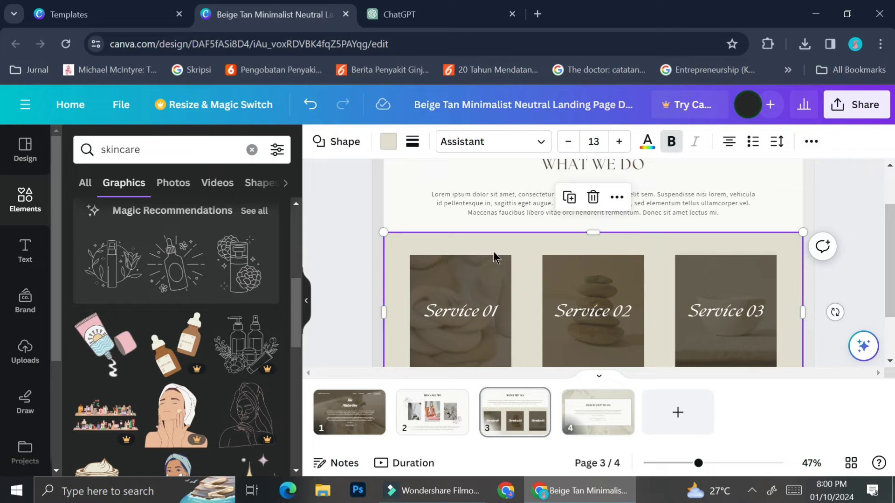
{"action": "left_click_drag", "start_coordinate": [656, 260], "coordinate": [652, 148]}
{"action": "scroll", "coordinate": [703, 226], "scroll_direction": "up", "scroll_amount": 2}
{"action": "left_click_drag", "start_coordinate": [755, 228], "coordinate": [753, 171]}
{"action": "scroll", "coordinate": [839, 256], "scroll_direction": "down", "scroll_amount": 2}
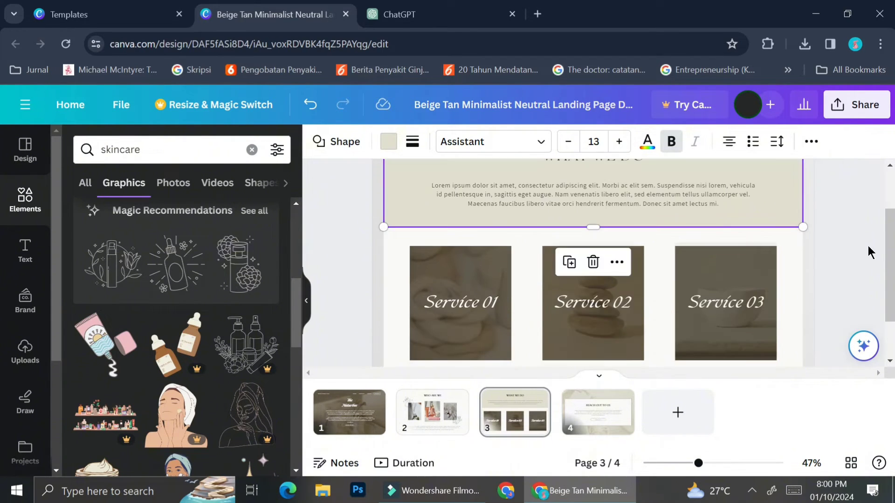
{"action": "left_click", "coordinate": [854, 250]}
{"action": "scroll", "coordinate": [722, 252], "scroll_direction": "down", "scroll_amount": 1}
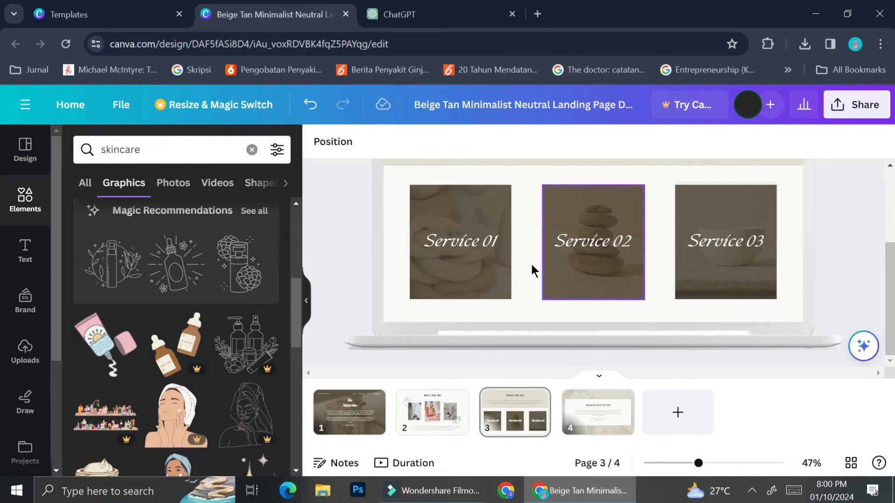
- Replace the Service 01 tile's image with the skincare photo of the woman washing her face
{"action": "left_click", "coordinate": [471, 279]}
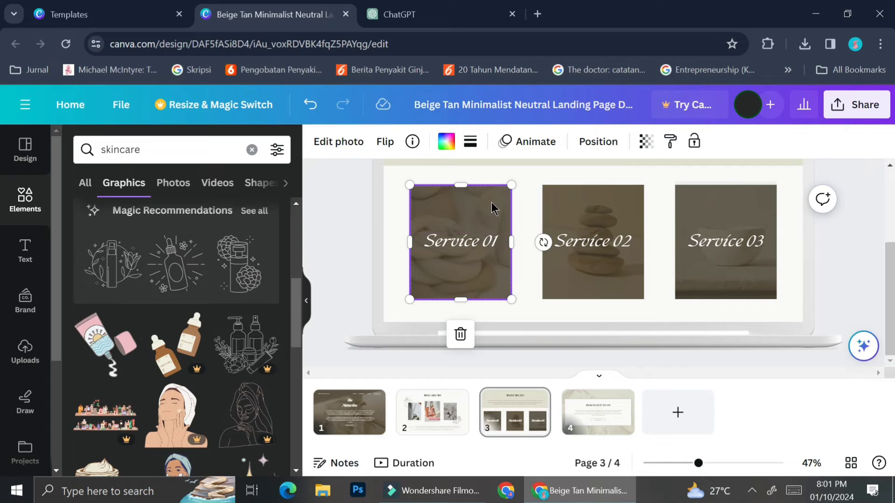
{"action": "left_click", "coordinate": [19, 156]}
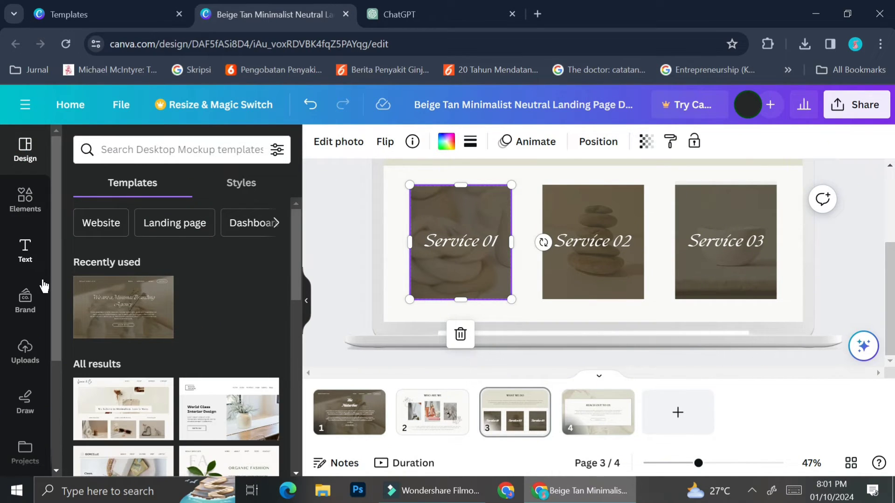
{"action": "left_click", "coordinate": [26, 198]}
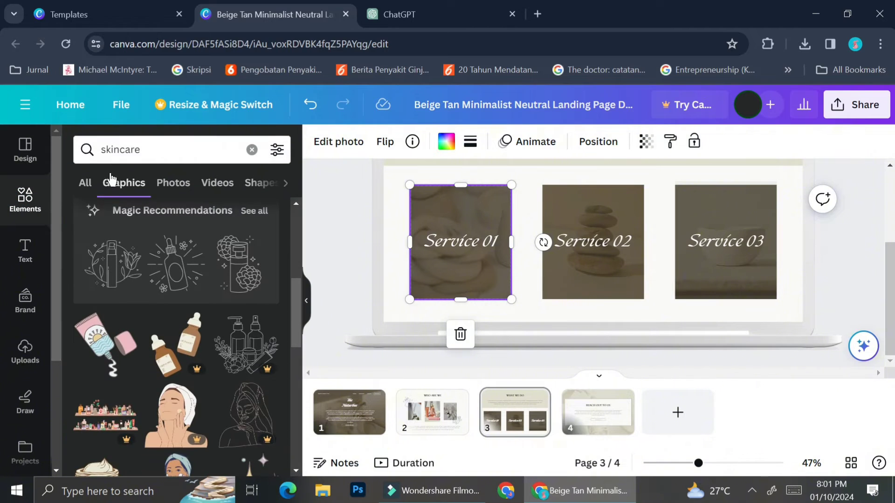
{"action": "left_click", "coordinate": [183, 192]}
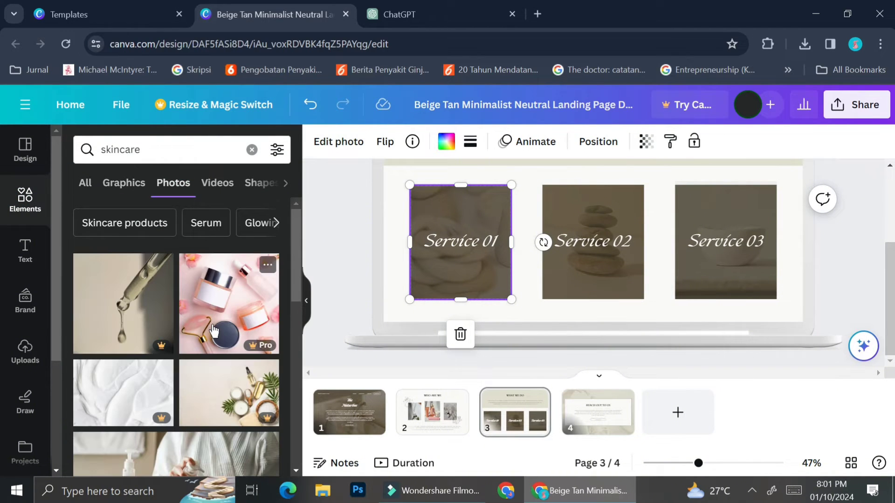
{"action": "scroll", "coordinate": [198, 350], "scroll_direction": "down", "scroll_amount": 5}
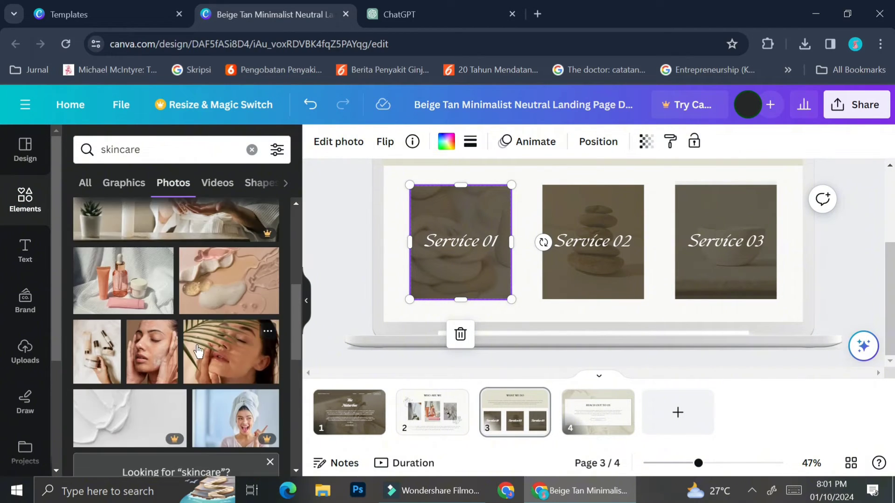
{"action": "scroll", "coordinate": [199, 349], "scroll_direction": "up", "scroll_amount": 2}
{"action": "scroll", "coordinate": [199, 350], "scroll_direction": "down", "scroll_amount": 2}
{"action": "left_click_drag", "start_coordinate": [175, 362], "coordinate": [457, 226]}
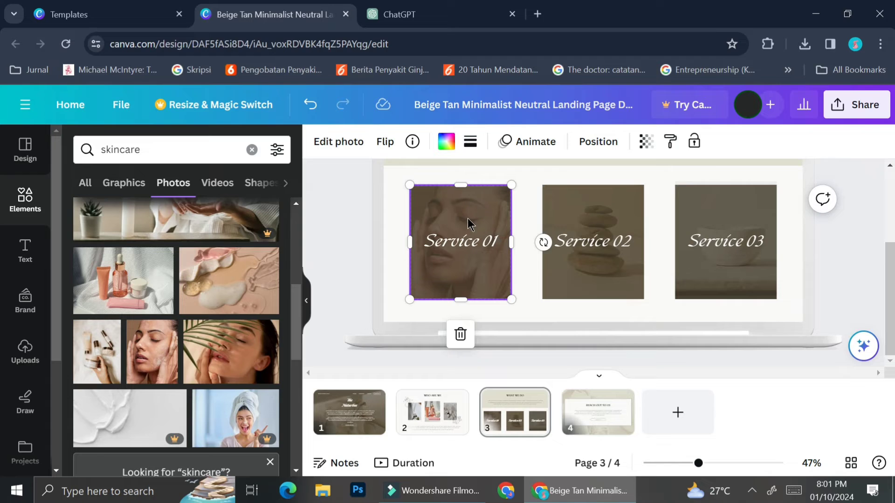
- Examine the crop, effects and adjustment options for the Service 01 photo
{"action": "double_click", "coordinate": [468, 218]}
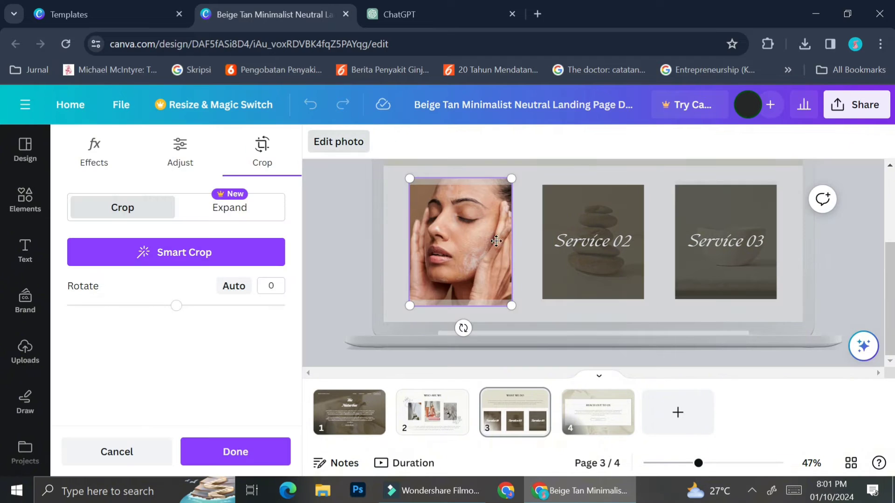
{"action": "left_click", "coordinate": [351, 254]}
{"action": "left_click", "coordinate": [350, 143]}
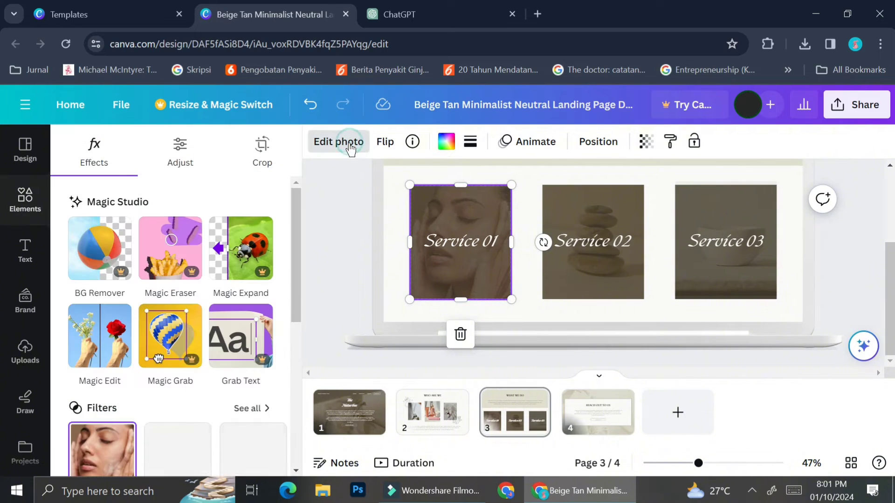
{"action": "scroll", "coordinate": [224, 303], "scroll_direction": "down", "scroll_amount": 5}
{"action": "scroll", "coordinate": [221, 312], "scroll_direction": "up", "scroll_amount": 3}
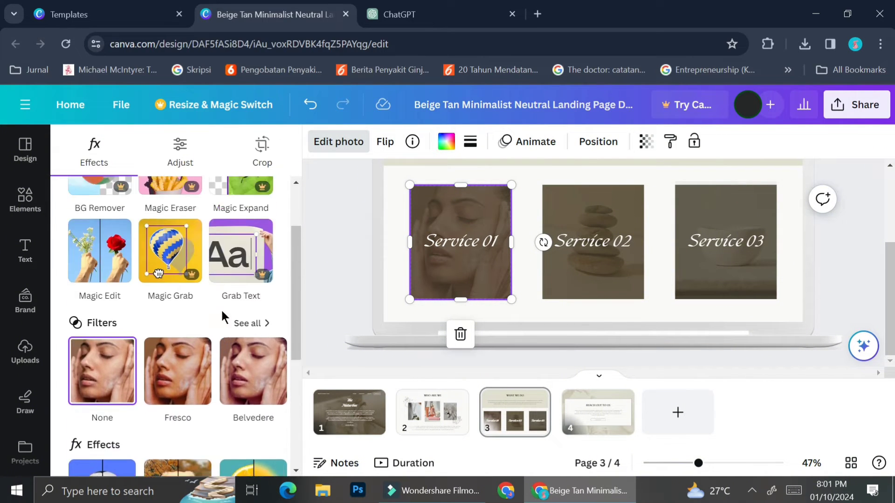
{"action": "scroll", "coordinate": [222, 309], "scroll_direction": "up", "scroll_amount": 2}
{"action": "left_click", "coordinate": [181, 149]}
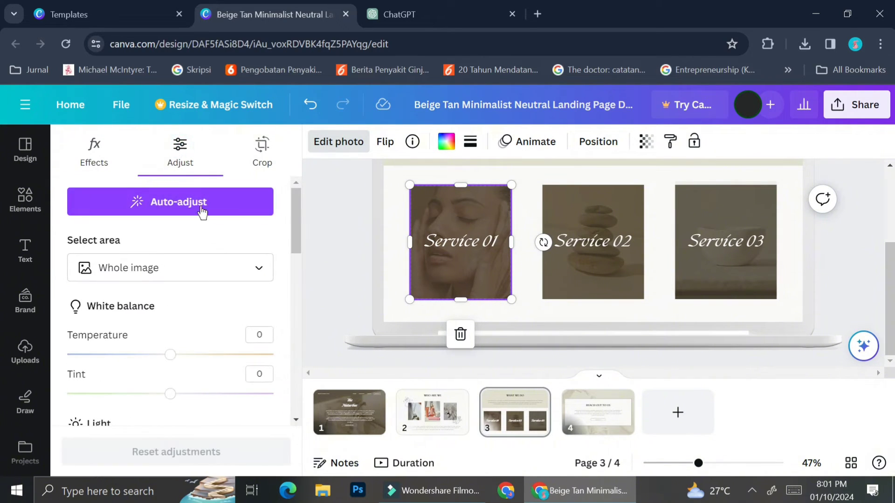
{"action": "scroll", "coordinate": [194, 336], "scroll_direction": "down", "scroll_amount": 5}
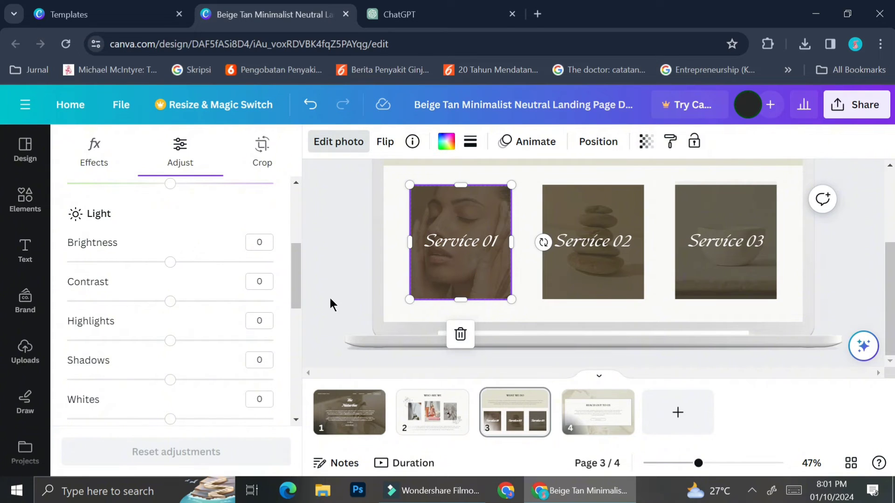
- Search the element photos for skincare and replace the Service 03 image with the woman behind a palm leaf
{"action": "left_click", "coordinate": [26, 206]}
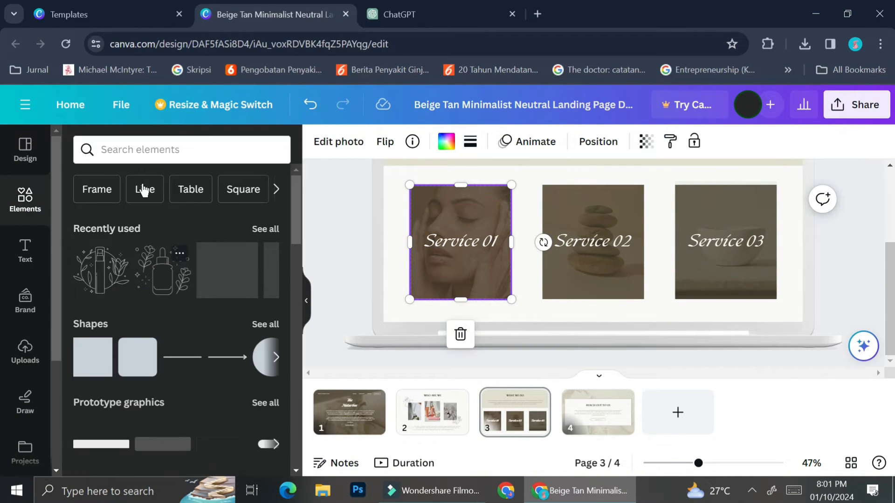
{"action": "left_click", "coordinate": [177, 152]}
{"action": "left_click", "coordinate": [112, 212]}
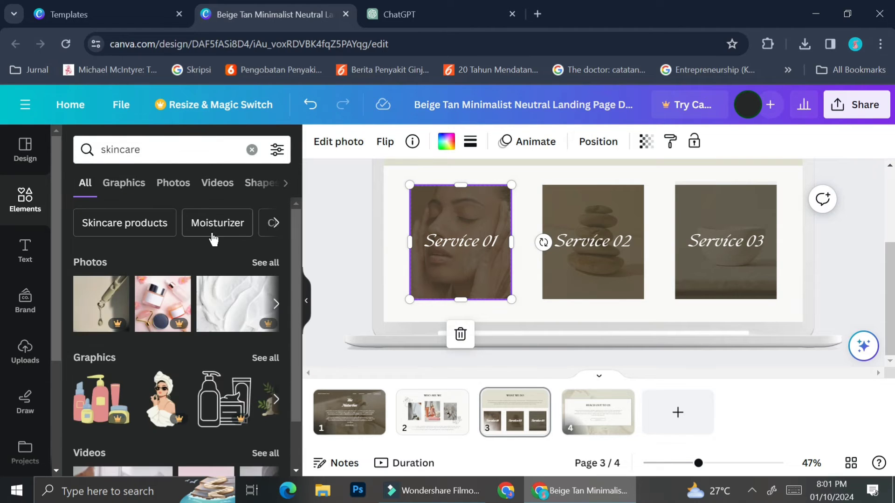
{"action": "left_click", "coordinate": [177, 187]}
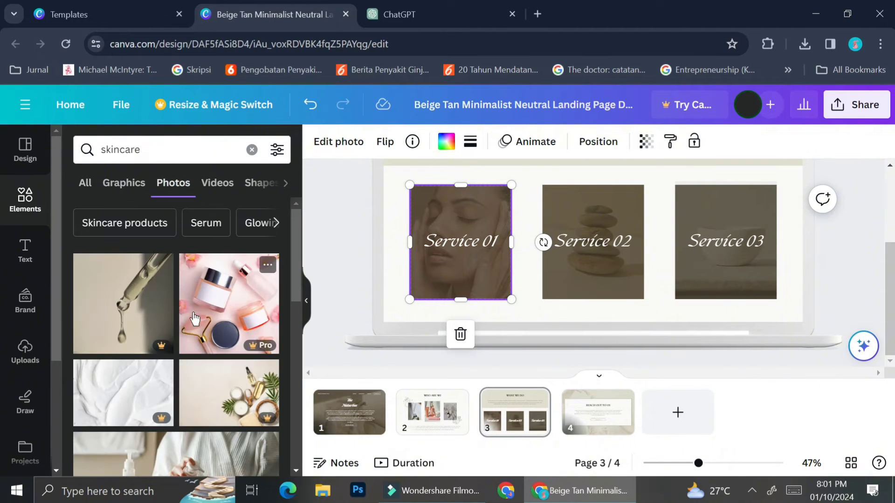
{"action": "scroll", "coordinate": [206, 335], "scroll_direction": "down", "scroll_amount": 2}
{"action": "scroll", "coordinate": [205, 335], "scroll_direction": "down", "scroll_amount": 4}
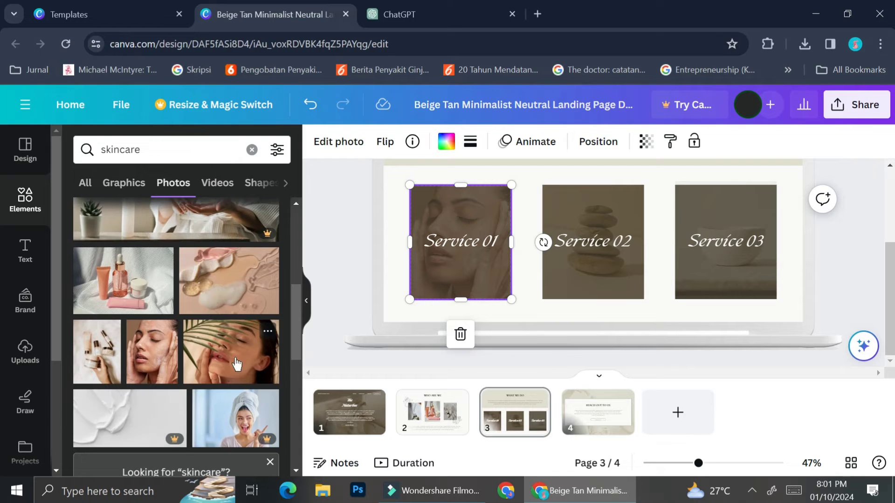
{"action": "left_click_drag", "start_coordinate": [251, 346], "coordinate": [744, 263]}
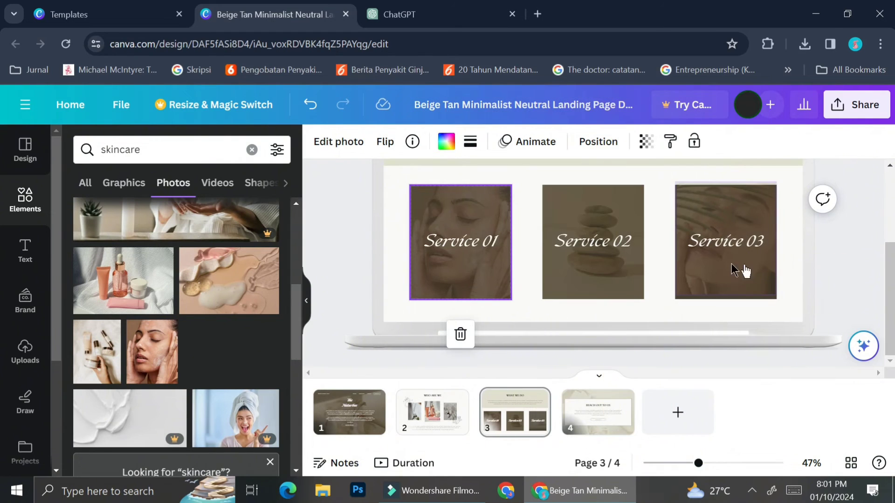
- Replace the Service 02 tile's image with the photo of the woman wearing a white towel on her head
{"action": "scroll", "coordinate": [188, 355], "scroll_direction": "down", "scroll_amount": 4}
{"action": "scroll", "coordinate": [188, 355], "scroll_direction": "down", "scroll_amount": 1}
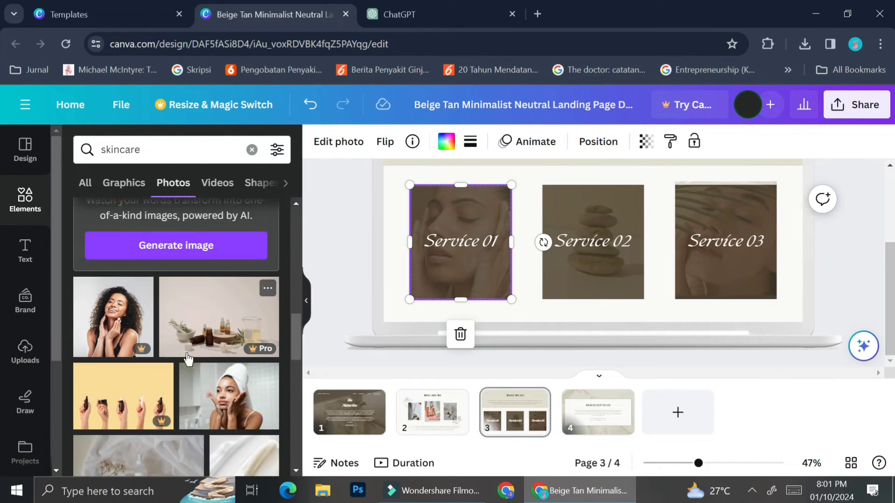
{"action": "left_click_drag", "start_coordinate": [192, 359], "coordinate": [625, 258]}
{"action": "scroll", "coordinate": [549, 214], "scroll_direction": "up", "scroll_amount": 3}
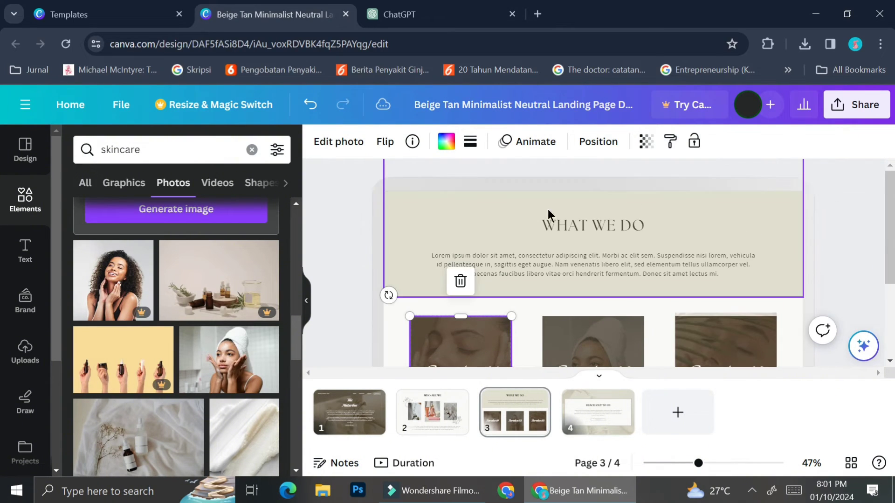
- Examine the linking options for the CONTACT button text on page 4, without applying any
{"action": "scroll", "coordinate": [644, 275], "scroll_direction": "down", "scroll_amount": 2}
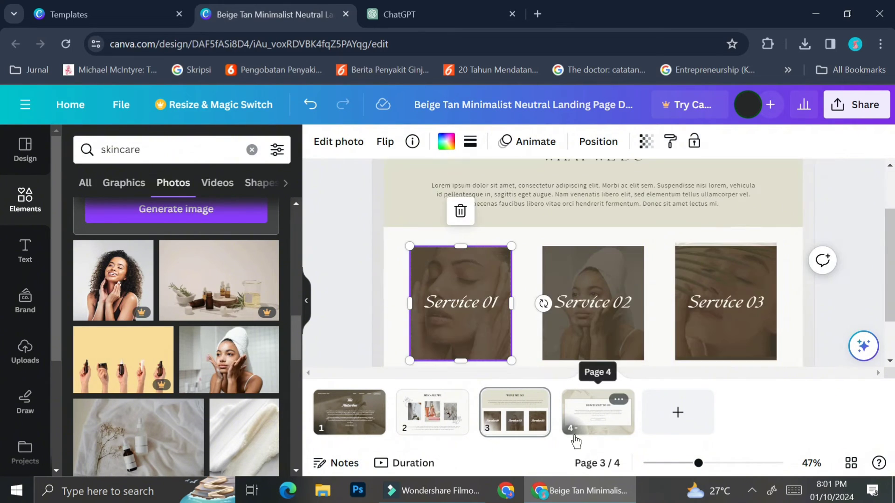
{"action": "left_click", "coordinate": [612, 424]}
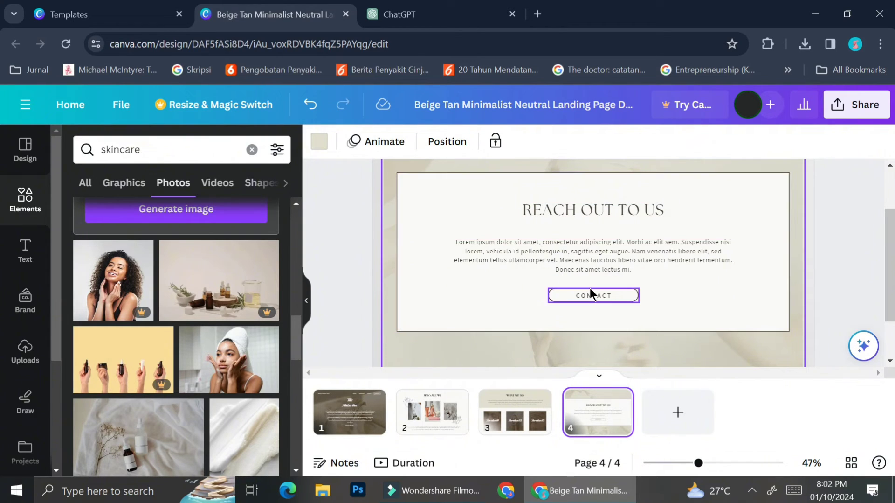
{"action": "left_click", "coordinate": [719, 463]}
{"action": "scroll", "coordinate": [557, 241], "scroll_direction": "down", "scroll_amount": 2}
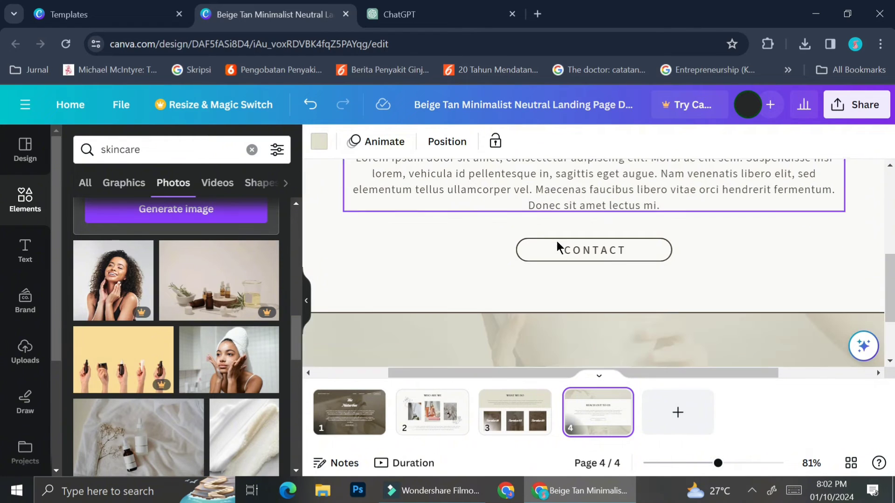
{"action": "left_click", "coordinate": [622, 253]}
{"action": "left_click", "coordinate": [662, 208]}
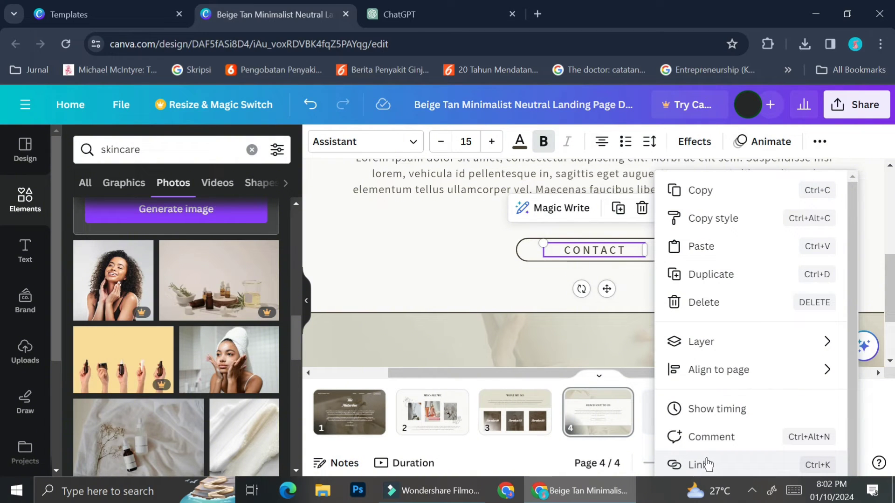
{"action": "left_click", "coordinate": [464, 252]}
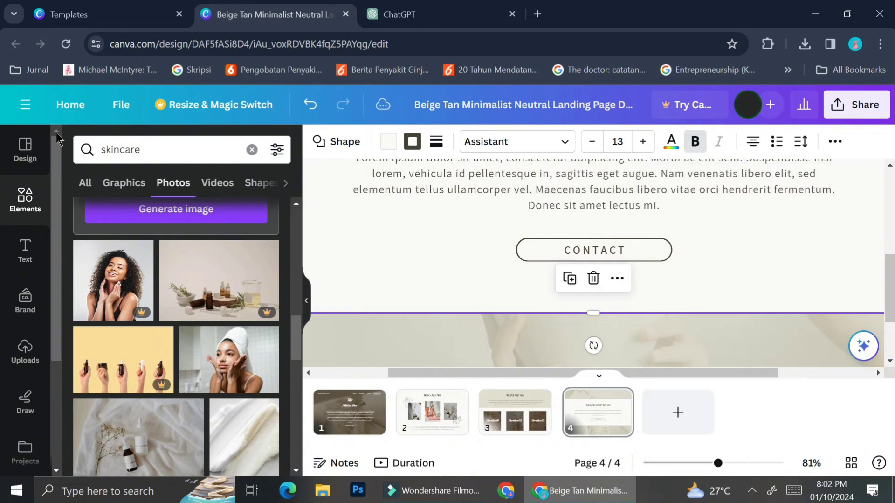
- Search the element graphics for instagram logo and add the outlined retro camera icon to page 4
{"action": "left_click", "coordinate": [252, 149]}
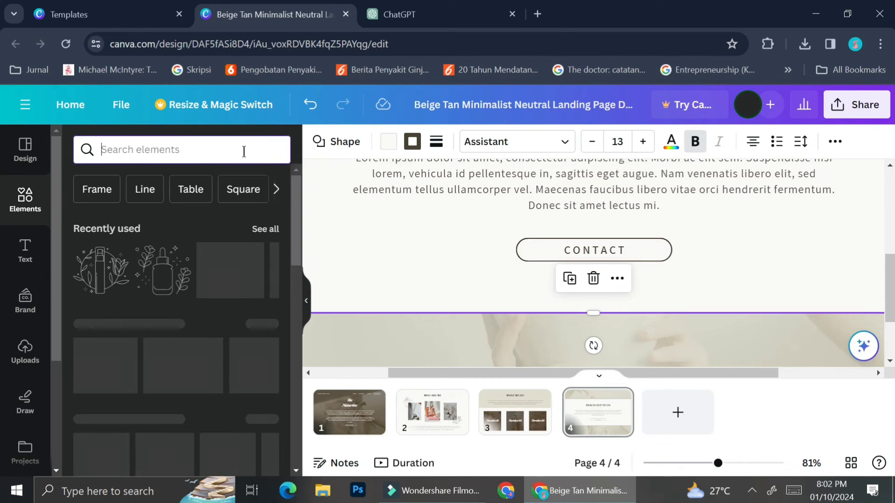
{"action": "type", "text": "inst"}
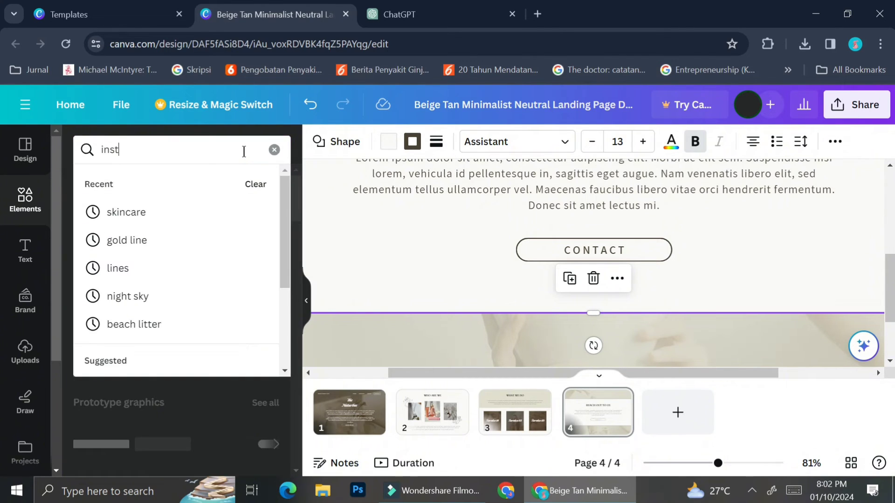
{"action": "type", "text": "agr"}
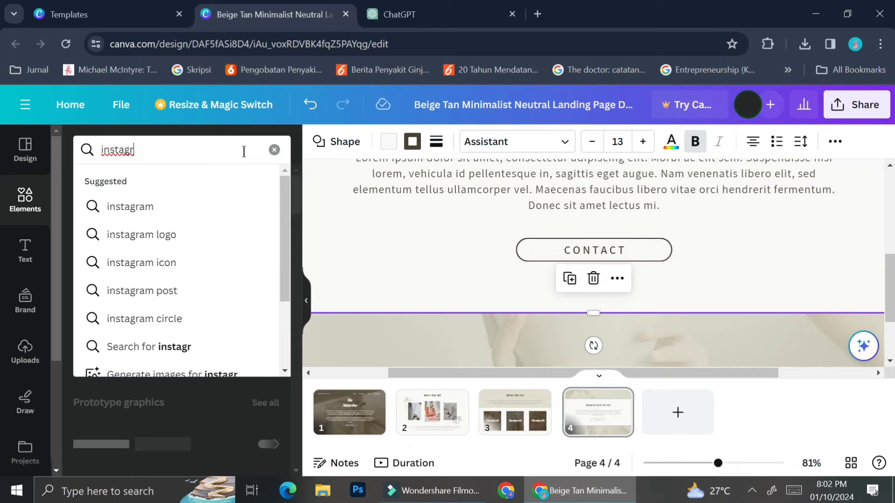
{"action": "left_click", "coordinate": [123, 239]}
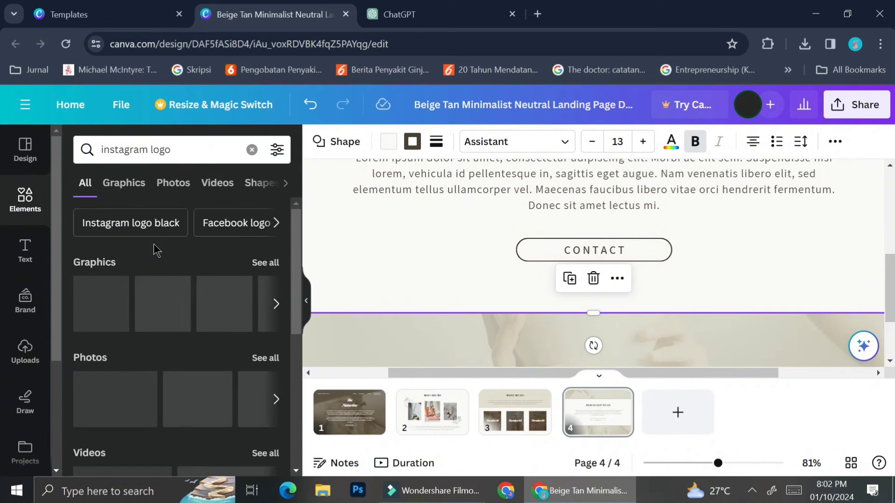
{"action": "left_click", "coordinate": [264, 263]}
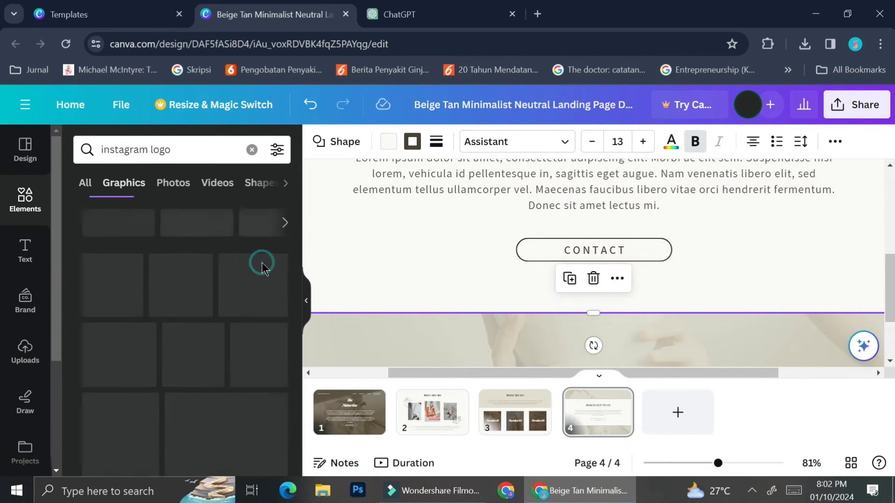
{"action": "scroll", "coordinate": [203, 352], "scroll_direction": "down", "scroll_amount": 2}
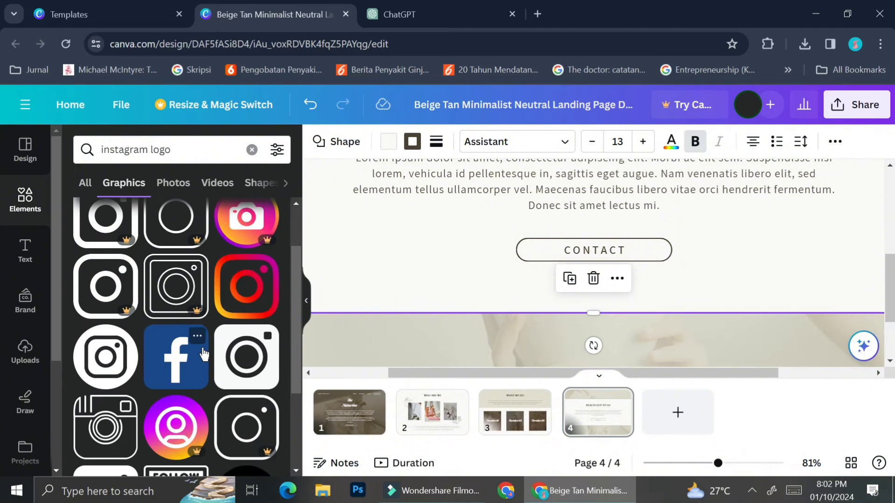
{"action": "scroll", "coordinate": [203, 353], "scroll_direction": "down", "scroll_amount": 2}
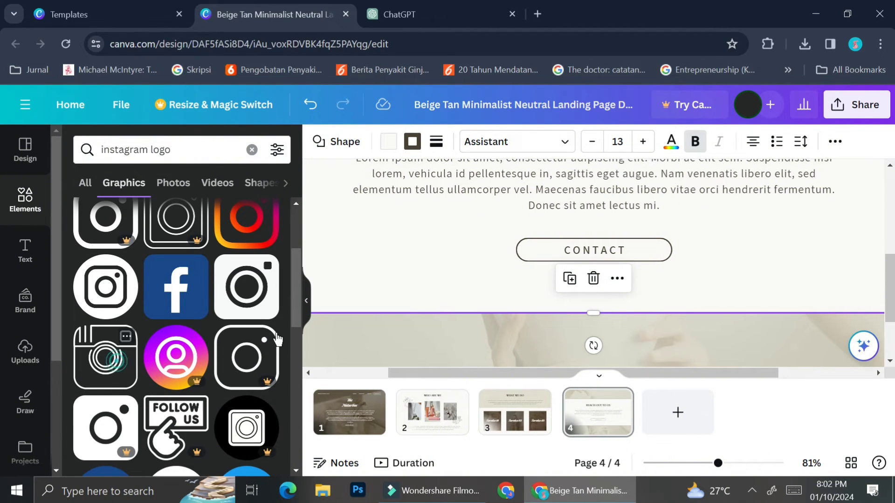
{"action": "left_click_drag", "start_coordinate": [119, 355], "coordinate": [583, 259]}
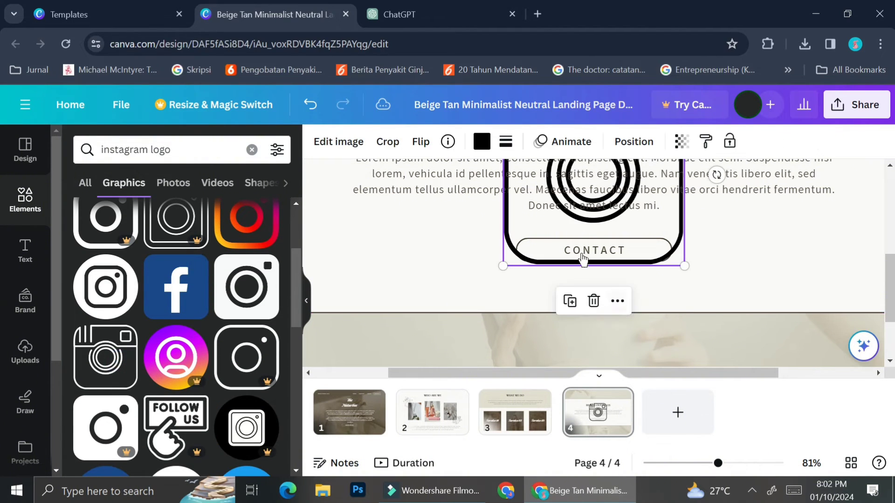
- Shrink the Instagram camera icon and place it just below the CONTACT button
{"action": "left_click", "coordinate": [615, 194]}
{"action": "left_click", "coordinate": [534, 224]}
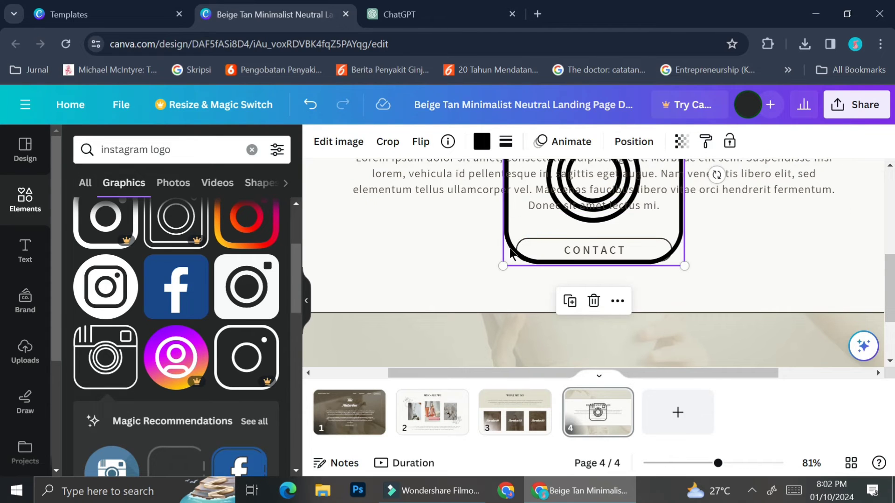
{"action": "left_click_drag", "start_coordinate": [521, 239], "coordinate": [454, 336]}
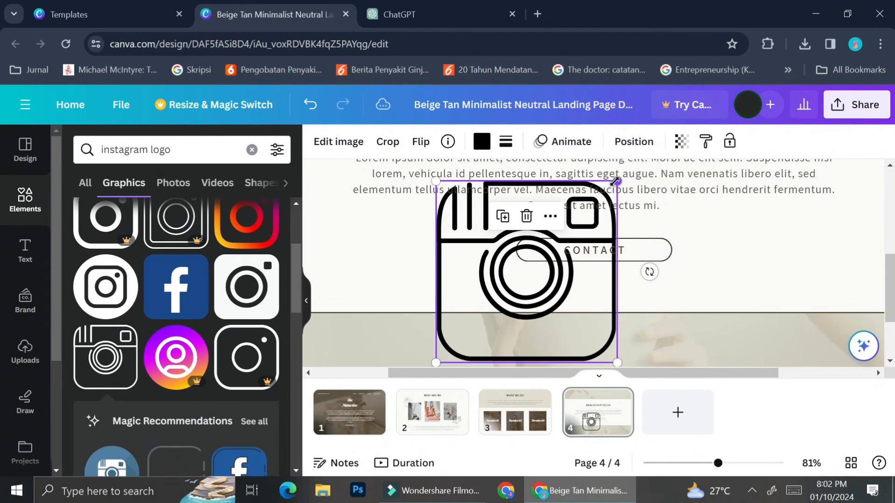
{"action": "left_click_drag", "start_coordinate": [615, 181], "coordinate": [550, 288]}
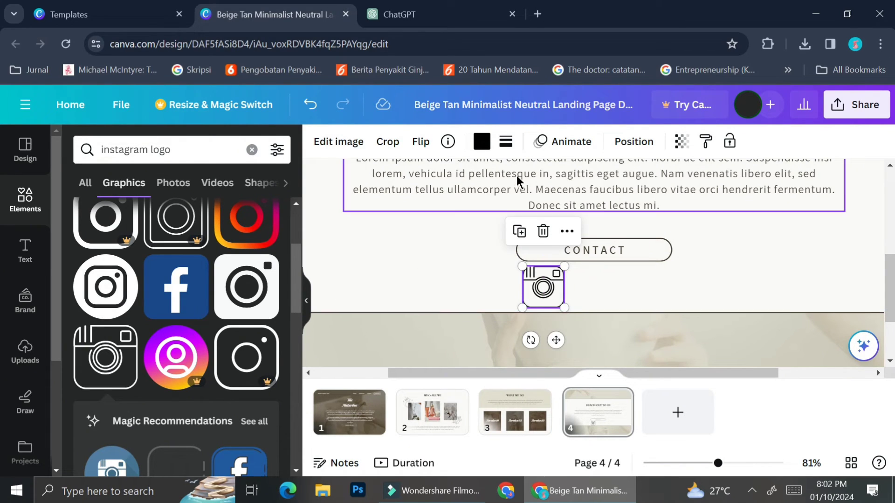
- Recolour the Instagram icon with the dark brown document colour
{"action": "left_click", "coordinate": [483, 143]}
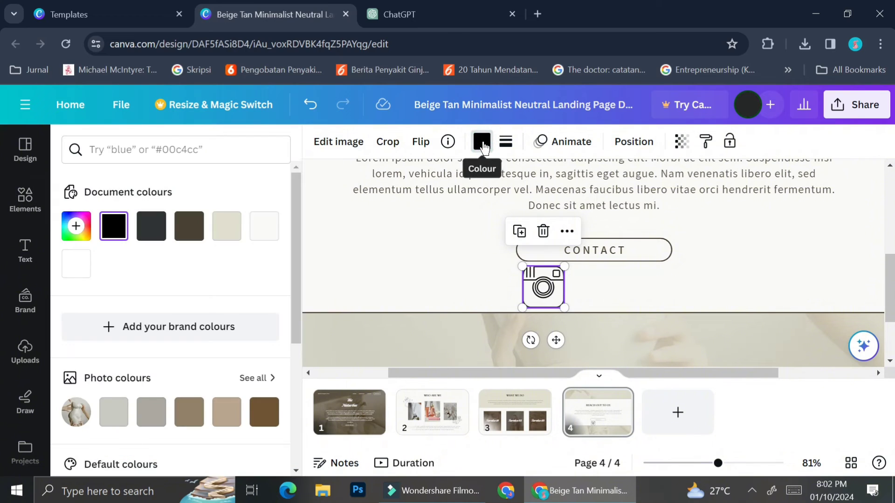
{"action": "left_click", "coordinate": [189, 225]}
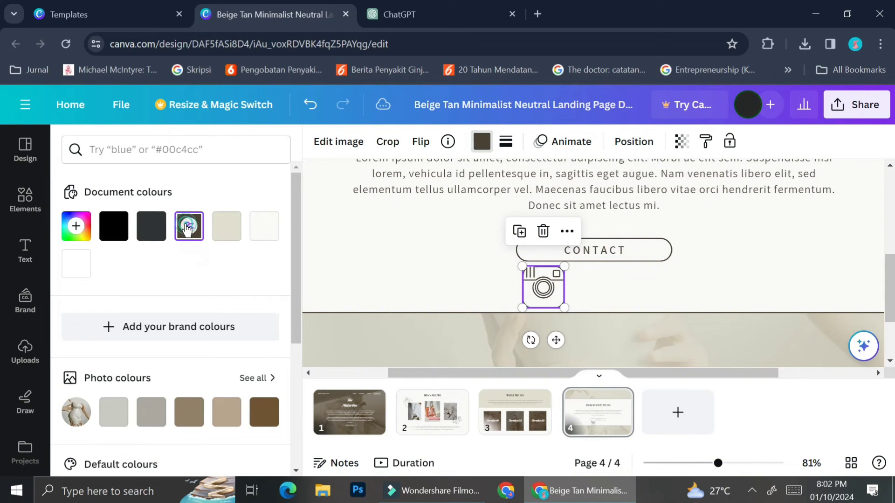
{"action": "left_click", "coordinate": [608, 299]}
- Search the element graphics for email icon and add the outlined envelope to page 4
{"action": "left_click", "coordinate": [40, 212]}
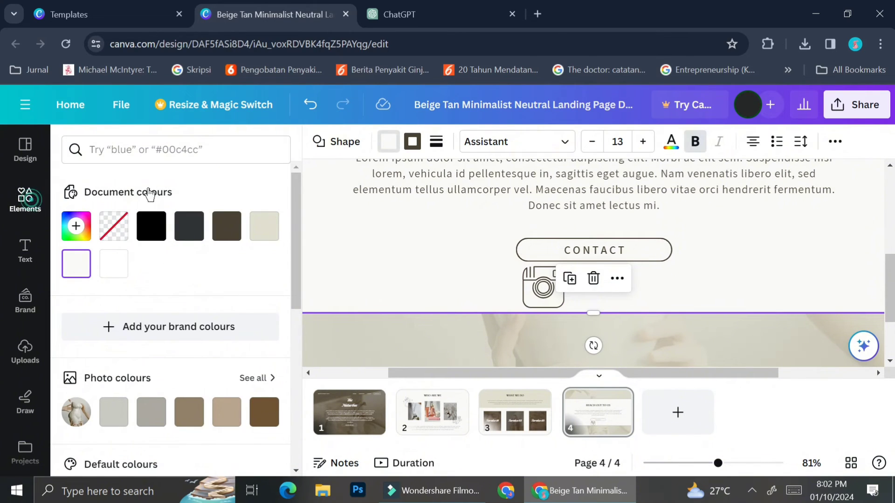
{"action": "left_click", "coordinate": [195, 150]}
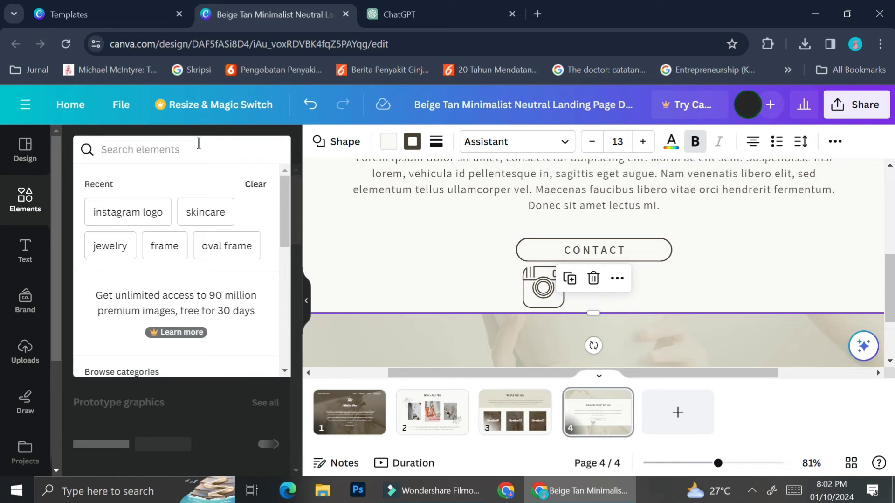
{"action": "type", "text": "email"}
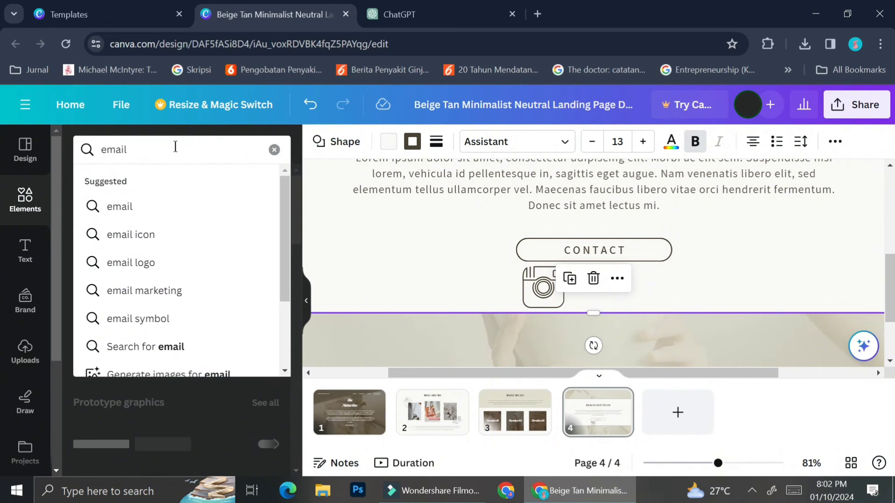
{"action": "left_click", "coordinate": [149, 236]}
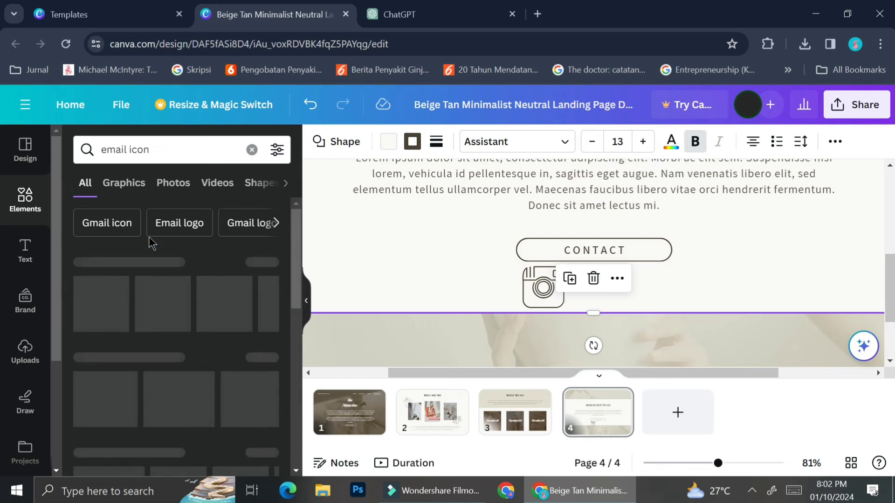
{"action": "left_click", "coordinate": [262, 265]}
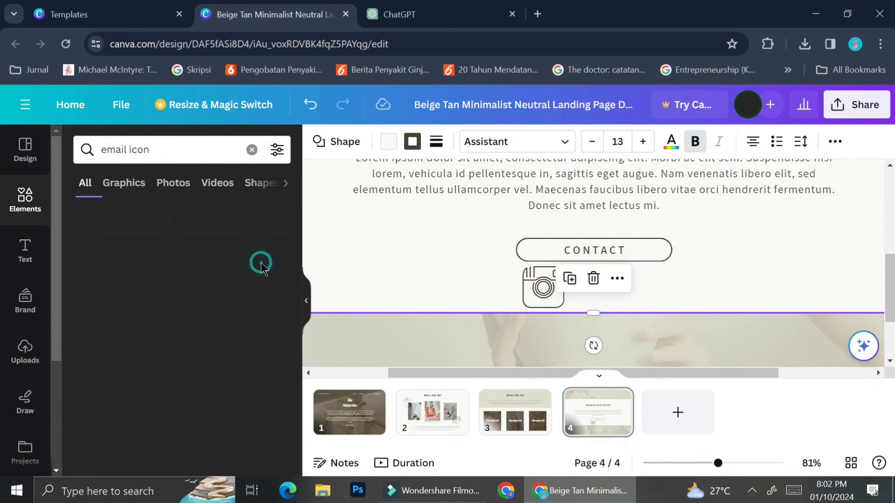
{"action": "scroll", "coordinate": [209, 309], "scroll_direction": "down", "scroll_amount": 3}
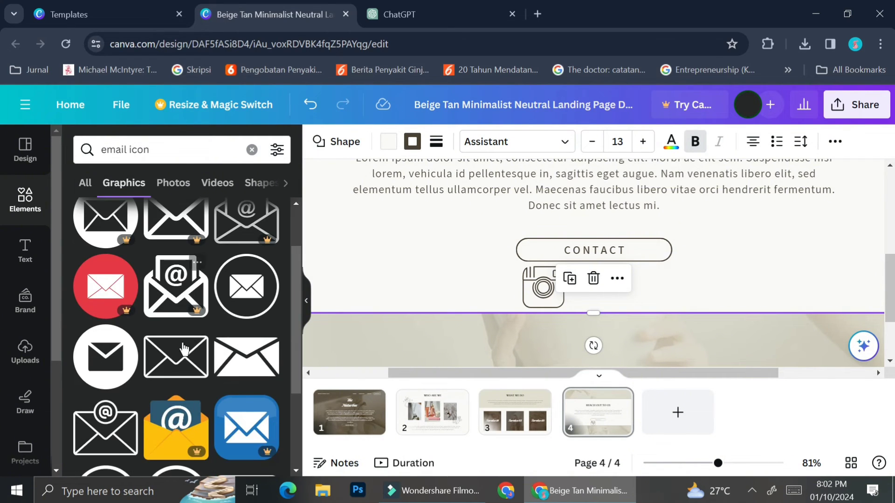
{"action": "left_click", "coordinate": [175, 357]}
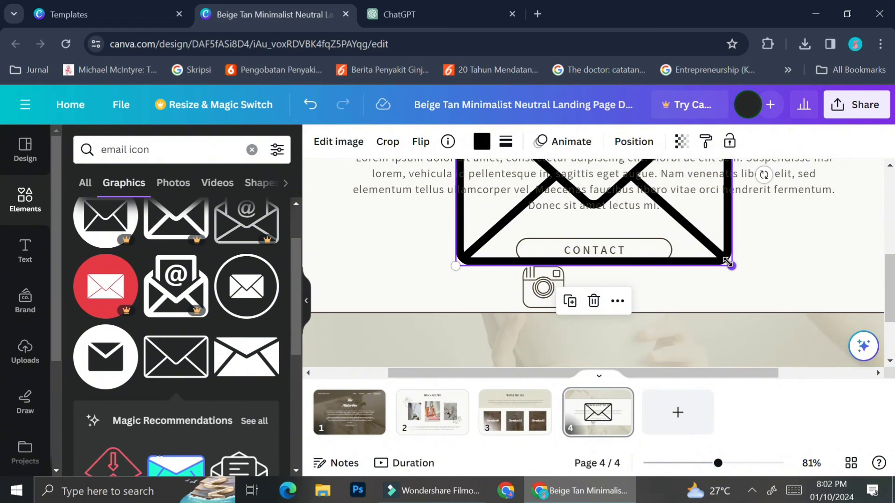
- Shrink the envelope icon and line it up beside the Instagram icon below the CONTACT button
{"action": "left_click_drag", "start_coordinate": [730, 265], "coordinate": [577, 163]}
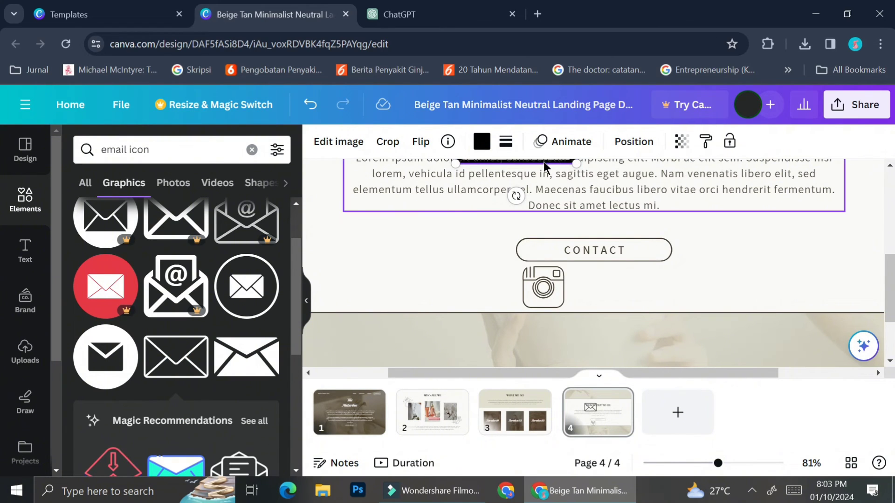
{"action": "scroll", "coordinate": [541, 190], "scroll_direction": "up", "scroll_amount": 1}
{"action": "scroll", "coordinate": [541, 189], "scroll_direction": "up", "scroll_amount": 1}
{"action": "left_click_drag", "start_coordinate": [513, 201], "coordinate": [617, 334]}
{"action": "left_click_drag", "start_coordinate": [678, 289], "coordinate": [621, 331]}
{"action": "scroll", "coordinate": [629, 338], "scroll_direction": "down", "scroll_amount": 3}
{"action": "left_click_drag", "start_coordinate": [596, 209], "coordinate": [605, 214]}
{"action": "left_click_drag", "start_coordinate": [629, 198], "coordinate": [618, 204]}
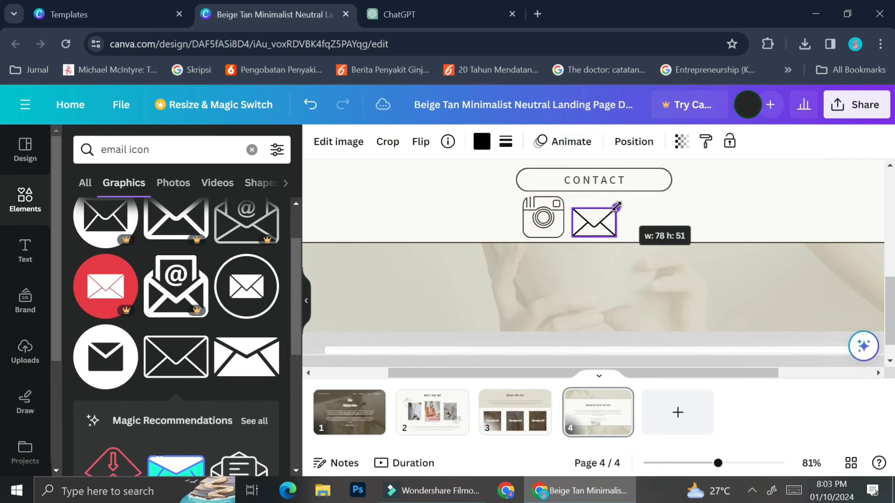
{"action": "left_click_drag", "start_coordinate": [600, 225], "coordinate": [600, 216]}
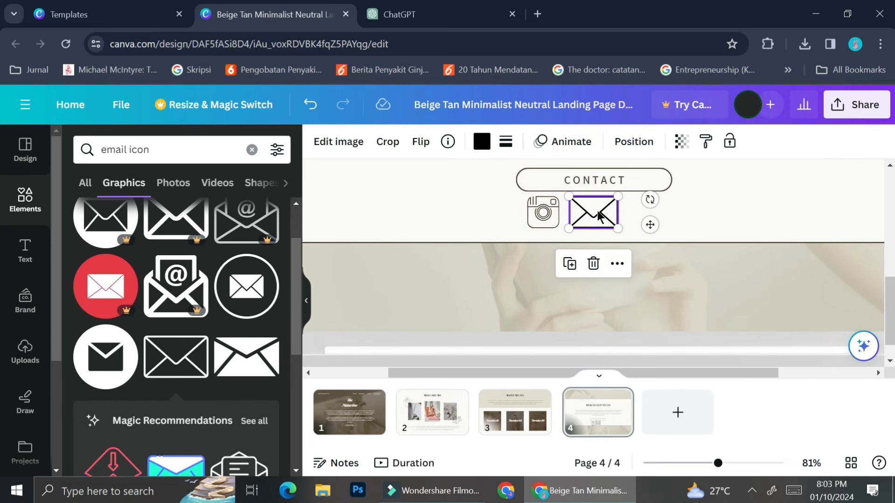
- Search the element graphics for phone icon and add the outlined circle with a ringing handset
{"action": "left_click", "coordinate": [485, 210]}
{"action": "left_click", "coordinate": [252, 149]}
{"action": "type", "text": "phone icon"}
{"action": "key", "text": "Return"}
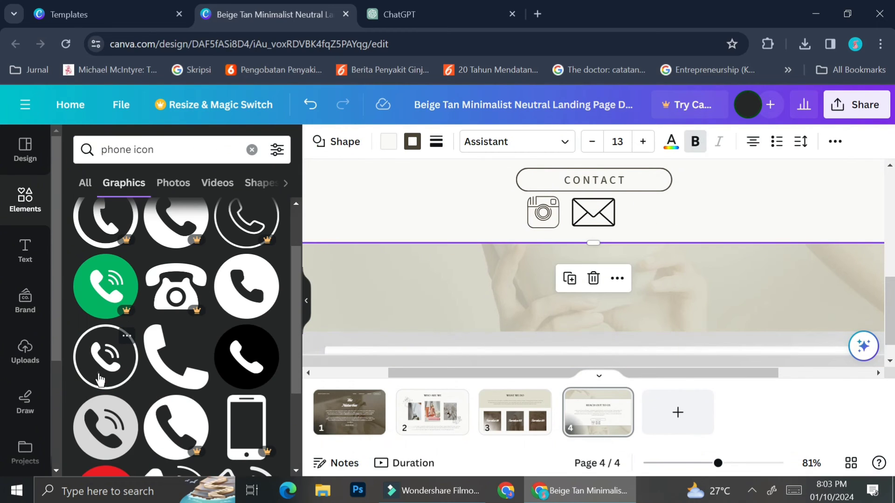
{"action": "left_click", "coordinate": [101, 359]}
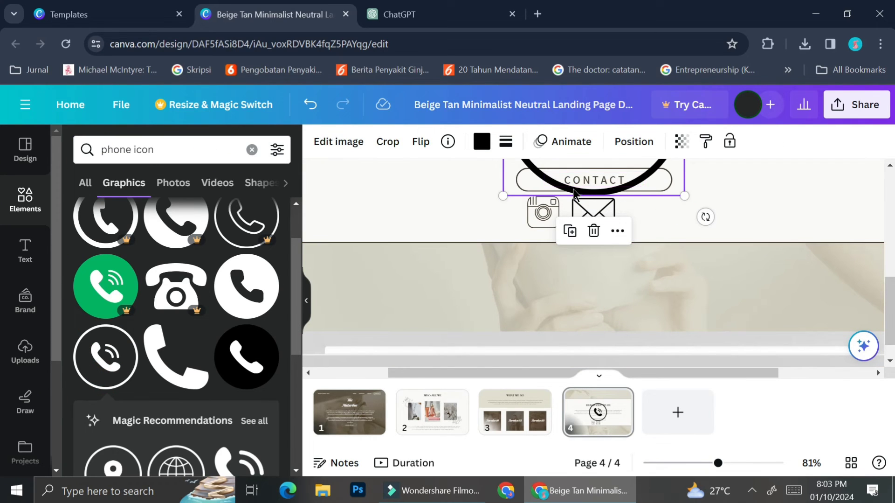
- Shrink the phone icon to about 57 by 57, place it beside the envelope and open its colour choices
{"action": "left_click_drag", "start_coordinate": [516, 193], "coordinate": [557, 334]}
{"action": "left_click_drag", "start_coordinate": [727, 161], "coordinate": [661, 234]}
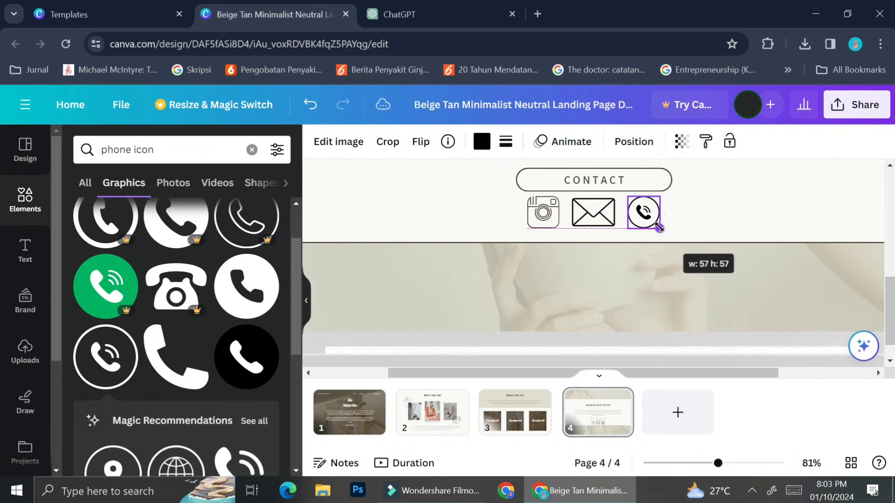
{"action": "left_click", "coordinate": [482, 141]}
- Examine the linking options for the Instagram icon, without applying any
{"action": "right_click", "coordinate": [554, 211]}
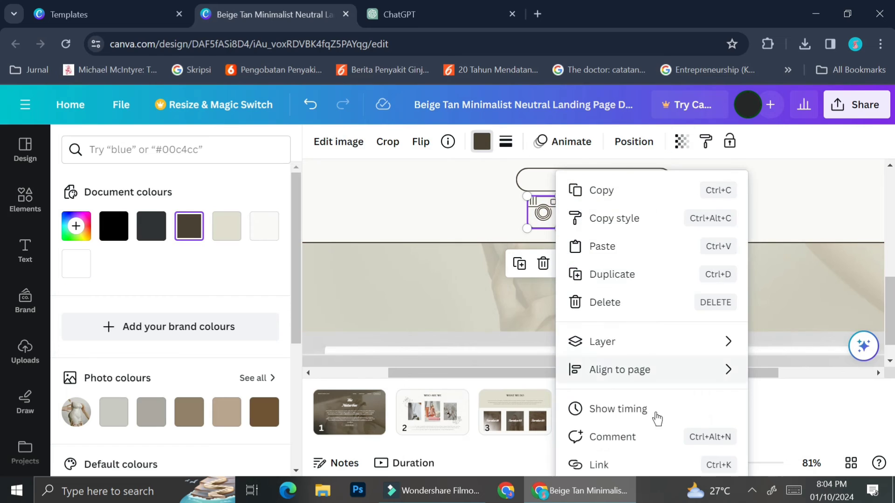
{"action": "left_click", "coordinate": [582, 249]}
{"action": "left_click", "coordinate": [695, 234]}
- Browse the Canva apps on offer, including the popular and AI-powered ones
{"action": "left_click_drag", "start_coordinate": [717, 463], "coordinate": [685, 464]}
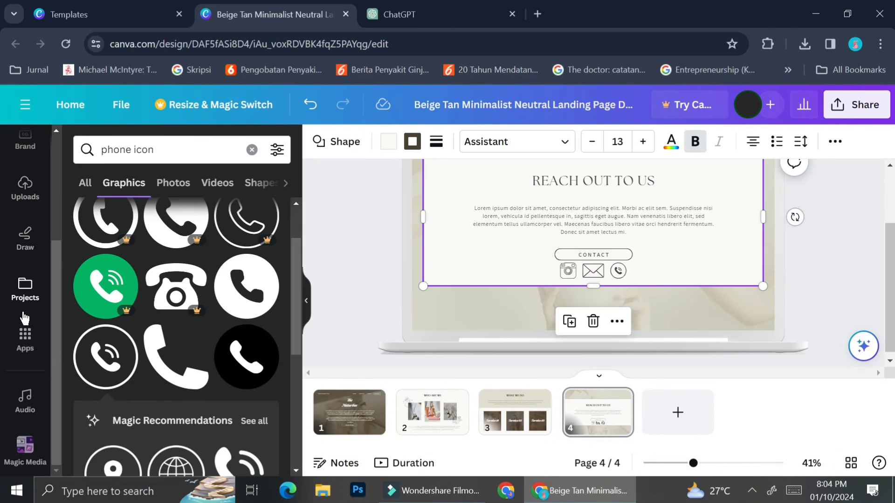
{"action": "left_click", "coordinate": [25, 322]}
{"action": "scroll", "coordinate": [188, 265], "scroll_direction": "down", "scroll_amount": 5}
{"action": "scroll", "coordinate": [189, 268], "scroll_direction": "down", "scroll_amount": 6}
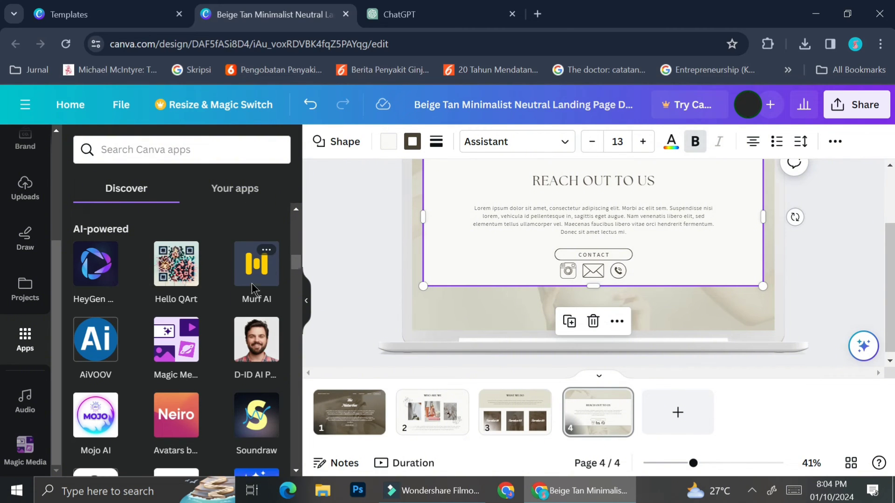
{"action": "scroll", "coordinate": [252, 282], "scroll_direction": "up", "scroll_amount": 3}
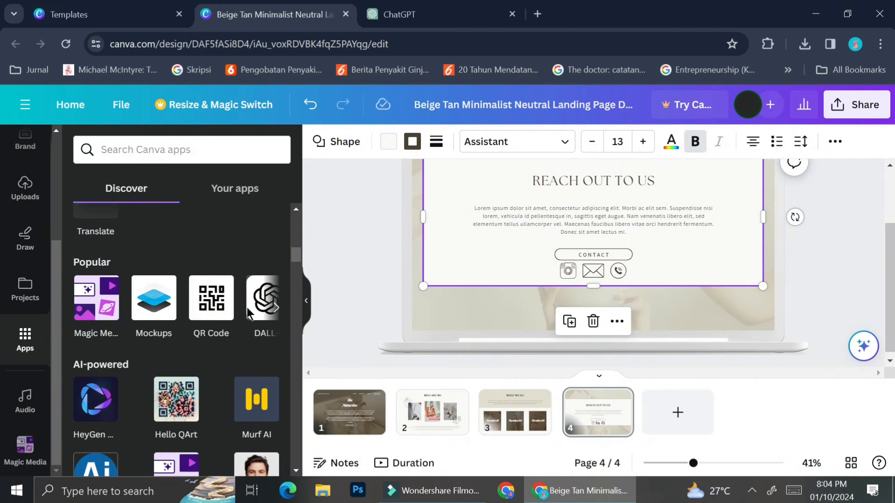
- Generate a QR code for the copied Google Maps link with the QR Code app, then shrink it and place it beneath the contact panel
{"action": "left_click", "coordinate": [209, 311]}
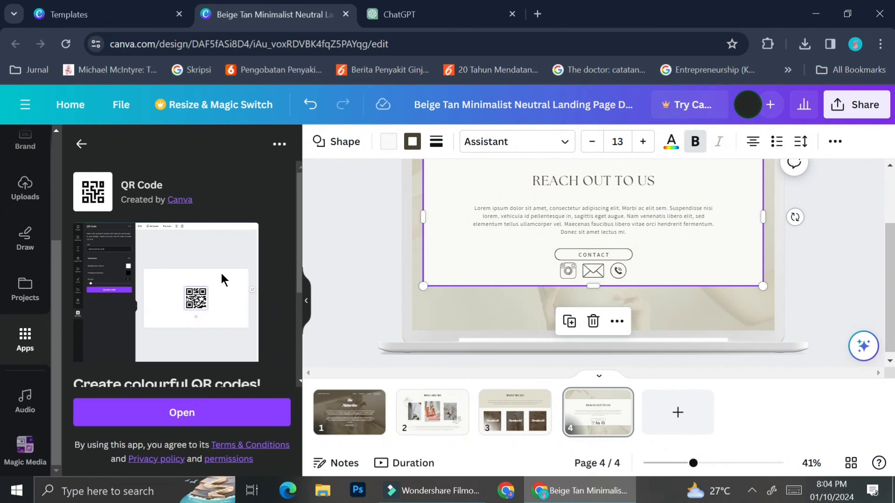
{"action": "scroll", "coordinate": [221, 278], "scroll_direction": "down", "scroll_amount": 3}
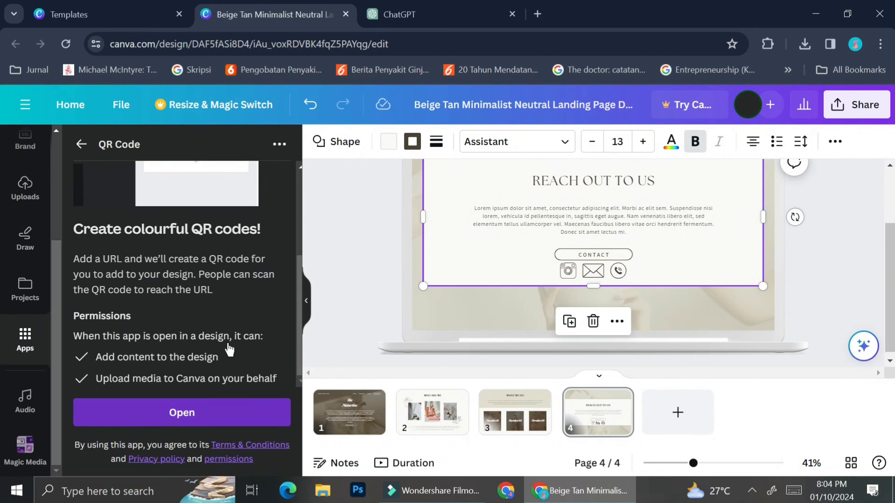
{"action": "left_click", "coordinate": [182, 412]}
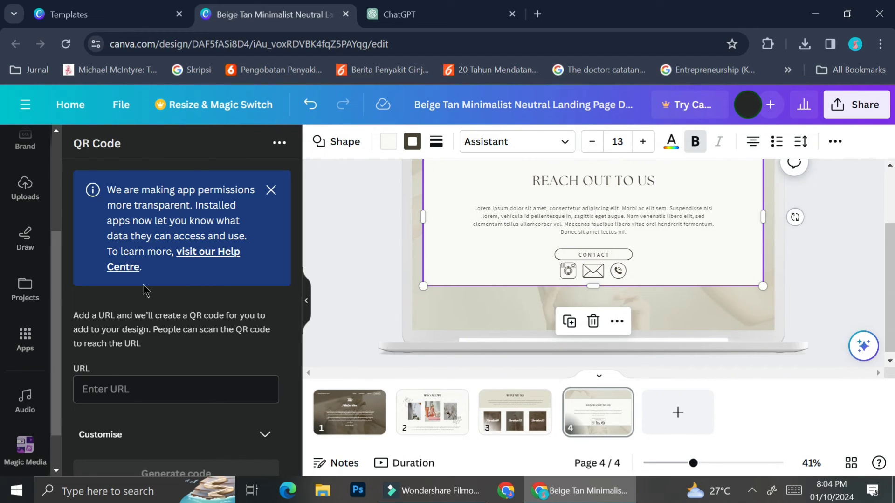
{"action": "left_click", "coordinate": [117, 389]}
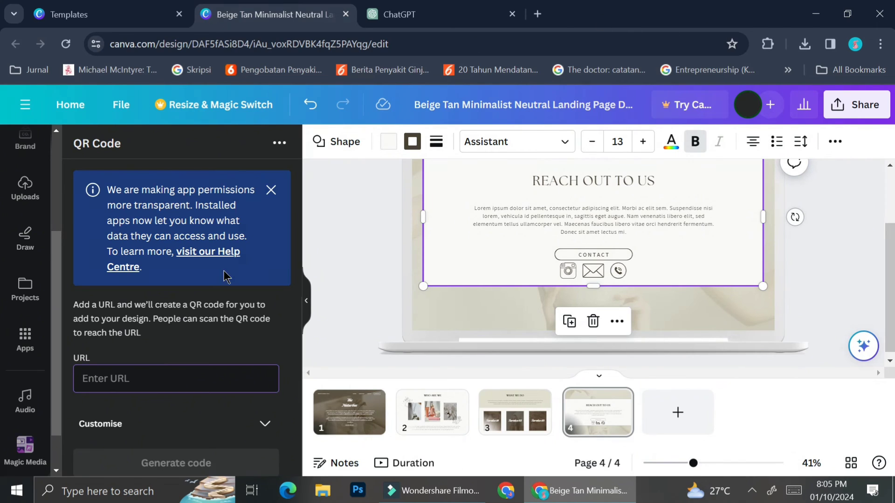
{"action": "key", "text": "ctrl+v"}
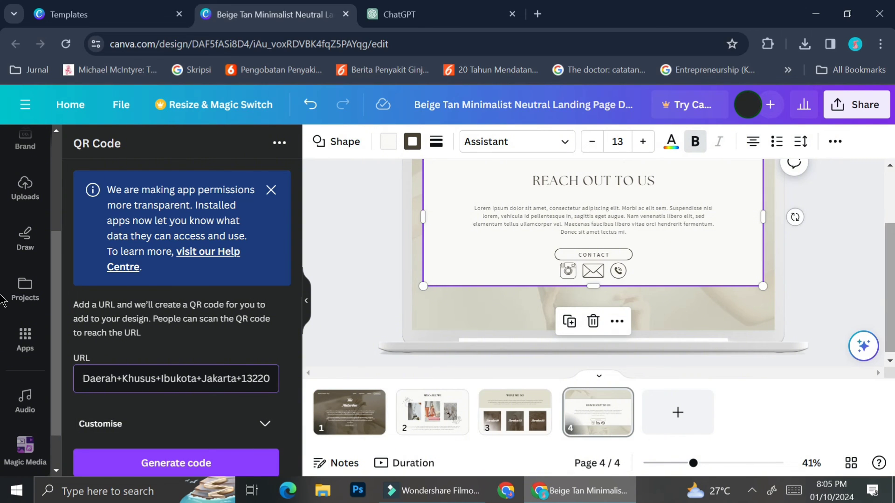
{"action": "left_click", "coordinate": [152, 464]}
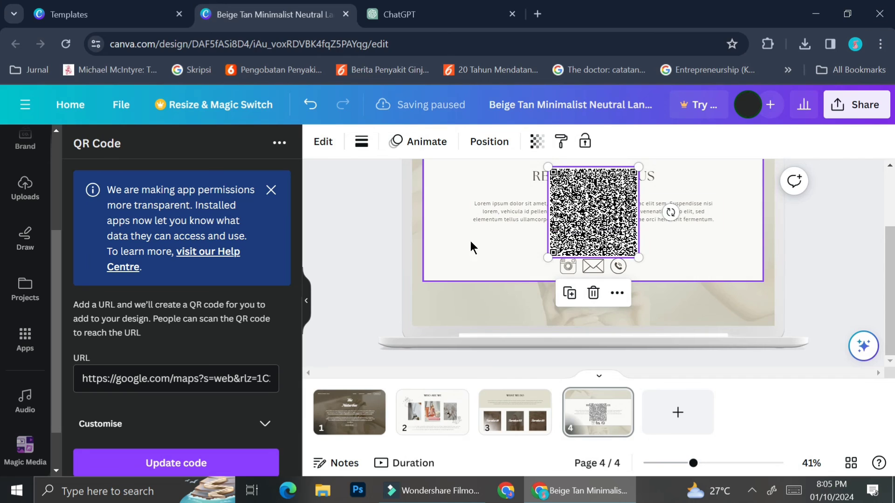
{"action": "left_click_drag", "start_coordinate": [548, 165], "coordinate": [595, 309]}
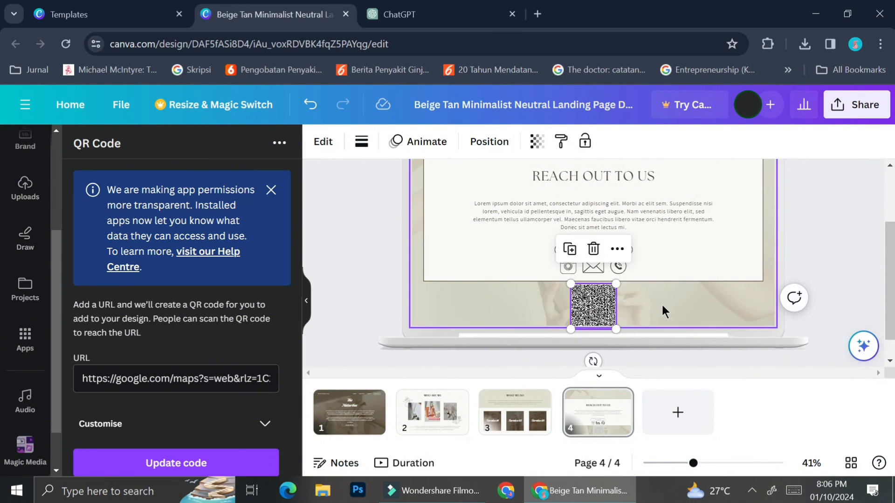
- Group the CONTACT label and its outlined button with the Instagram, envelope and phone icons
{"action": "scroll", "coordinate": [642, 271], "scroll_direction": "up", "scroll_amount": 2}
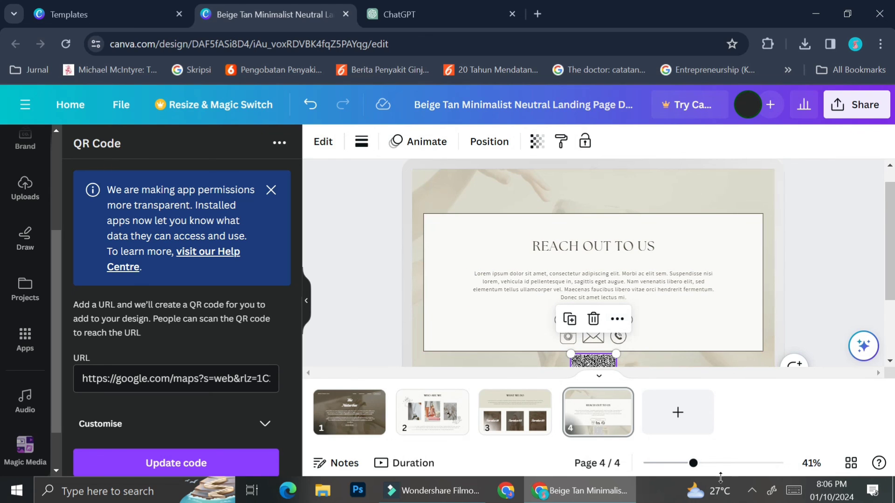
{"action": "scroll", "coordinate": [564, 272], "scroll_direction": "up", "scroll_amount": 5}
{"action": "scroll", "coordinate": [611, 318], "scroll_direction": "down", "scroll_amount": 3}
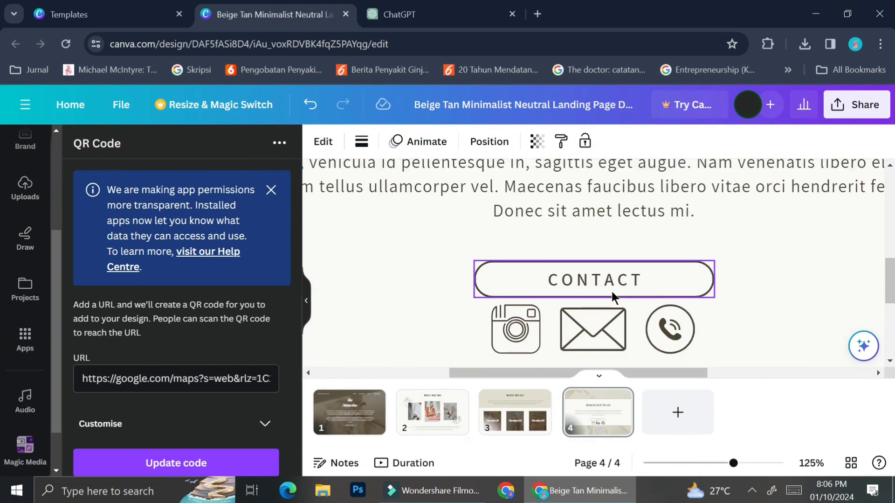
{"action": "left_click", "coordinate": [548, 214]}
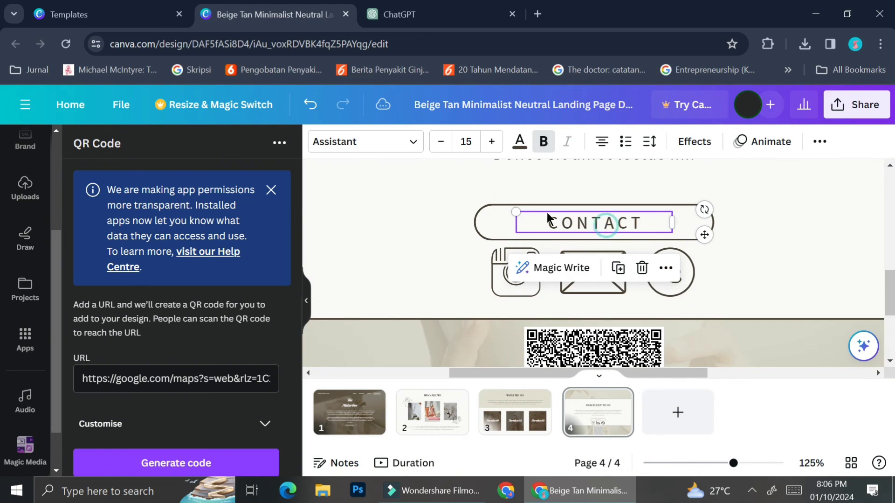
{"action": "left_click", "coordinate": [499, 219]}
{"action": "left_click", "coordinate": [620, 282], "text": "shift"}
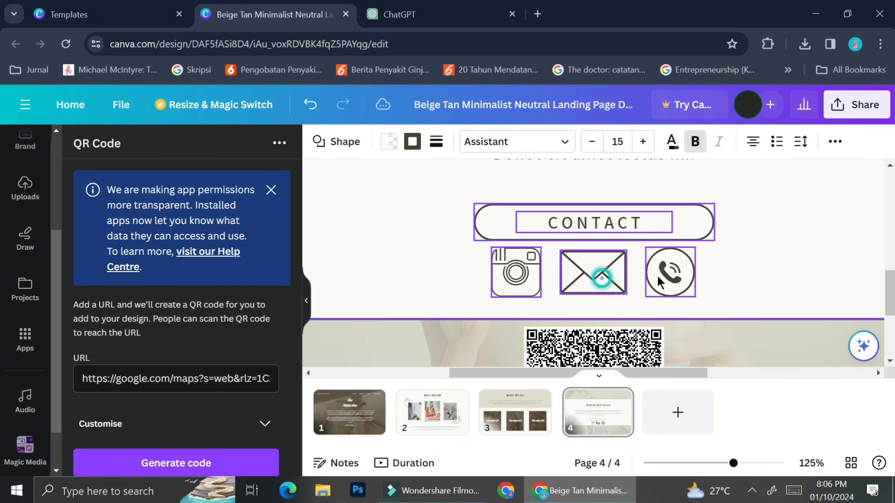
{"action": "left_click", "coordinate": [655, 266], "text": "shift"}
{"action": "left_click", "coordinate": [611, 285]}
- Remove the placeholder paragraph and move the contact button and icon group up beneath the REACH OUT TO US heading
{"action": "scroll", "coordinate": [641, 284], "scroll_direction": "up", "scroll_amount": 1}
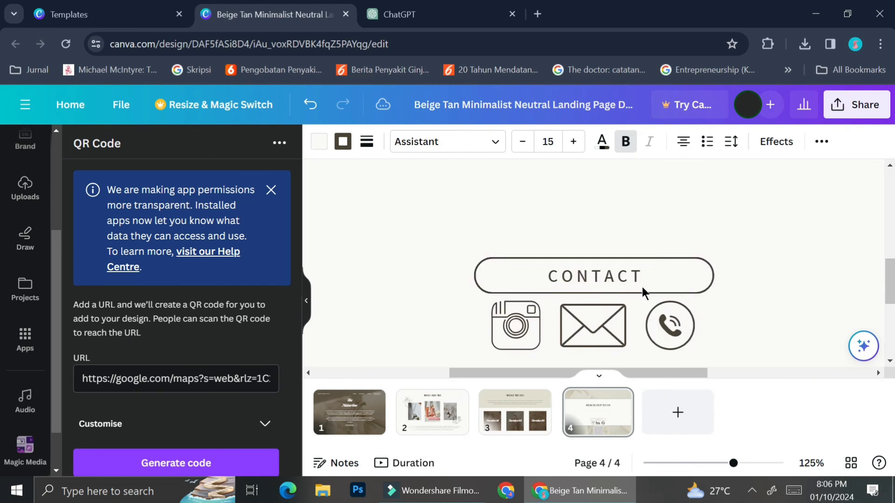
{"action": "left_click_drag", "start_coordinate": [639, 306], "coordinate": [640, 262]}
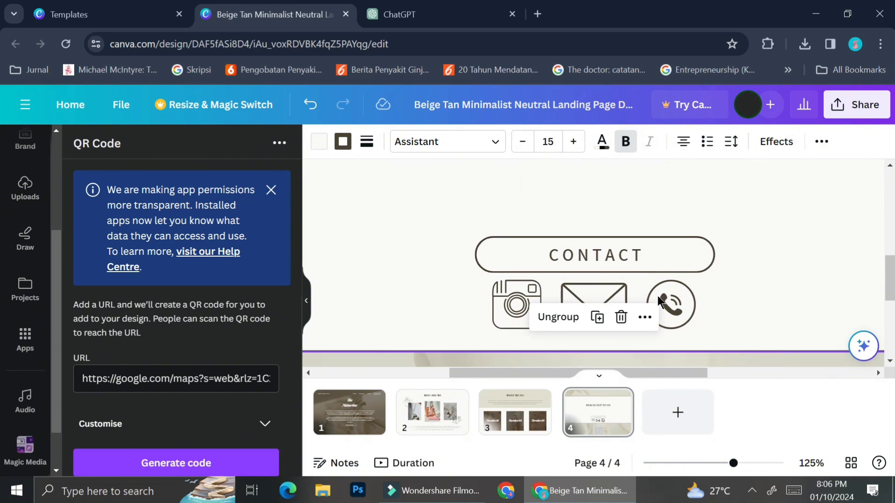
{"action": "key", "text": "ctrl+z"}
{"action": "left_click", "coordinate": [714, 462]}
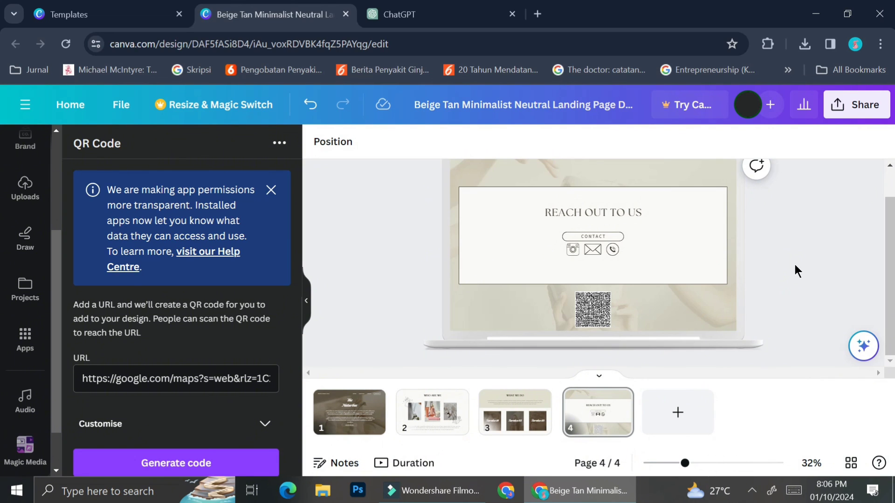
- Review pages 1 to 4 of the landing page in order
{"action": "left_click", "coordinate": [353, 419]}
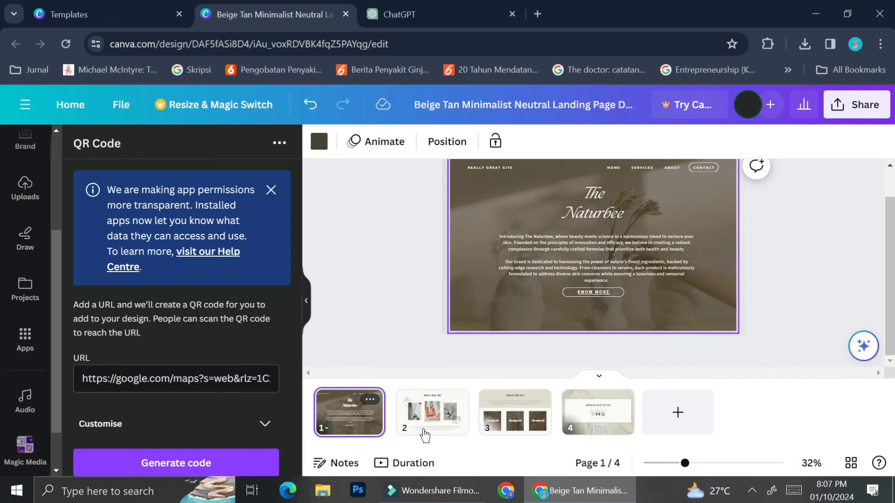
{"action": "left_click", "coordinate": [431, 417]}
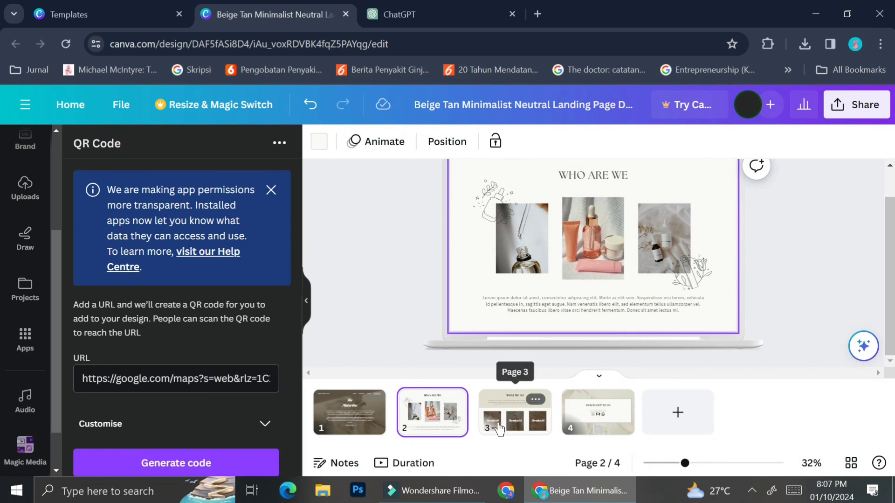
{"action": "left_click", "coordinate": [502, 427]}
{"action": "left_click", "coordinate": [592, 425]}
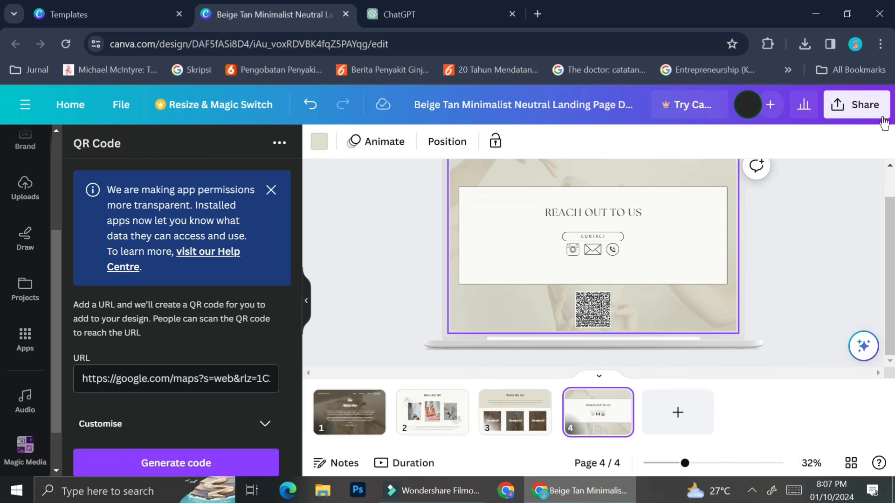
- Examine the sharing options and the file types offered for downloading the design, without downloading it
{"action": "left_click", "coordinate": [858, 104]}
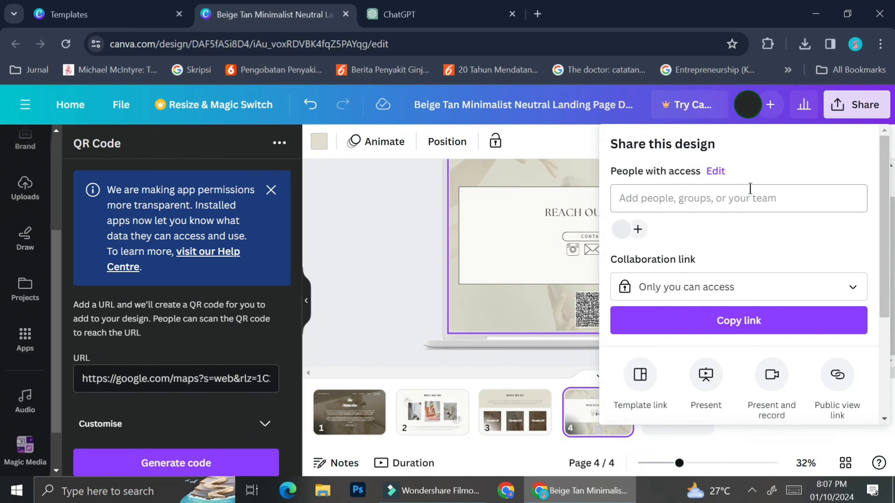
{"action": "scroll", "coordinate": [732, 294], "scroll_direction": "down", "scroll_amount": 3}
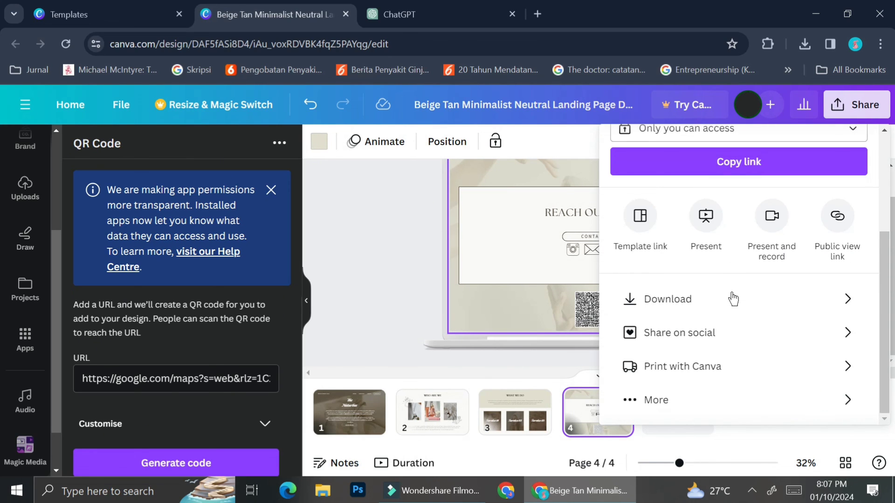
{"action": "left_click", "coordinate": [717, 310]}
{"action": "left_click", "coordinate": [744, 206]}
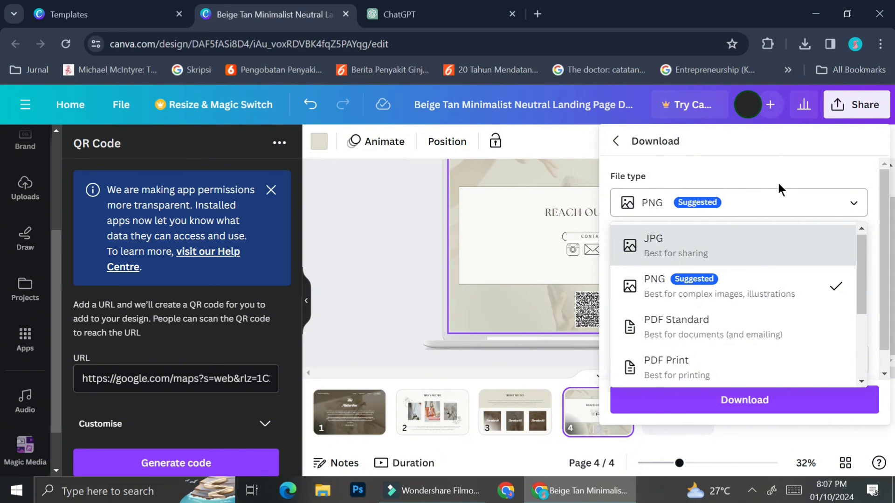
{"action": "left_click", "coordinate": [774, 205]}
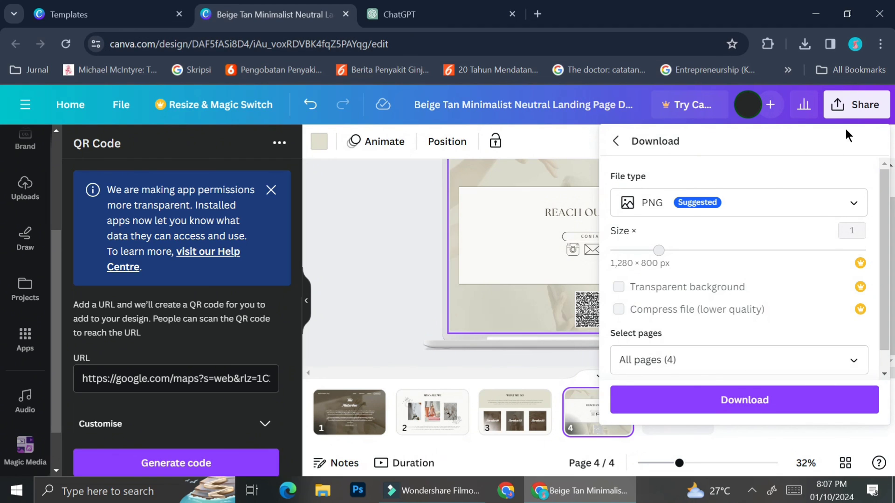
{"action": "left_click", "coordinate": [852, 118]}
{"action": "left_click", "coordinate": [852, 110]}
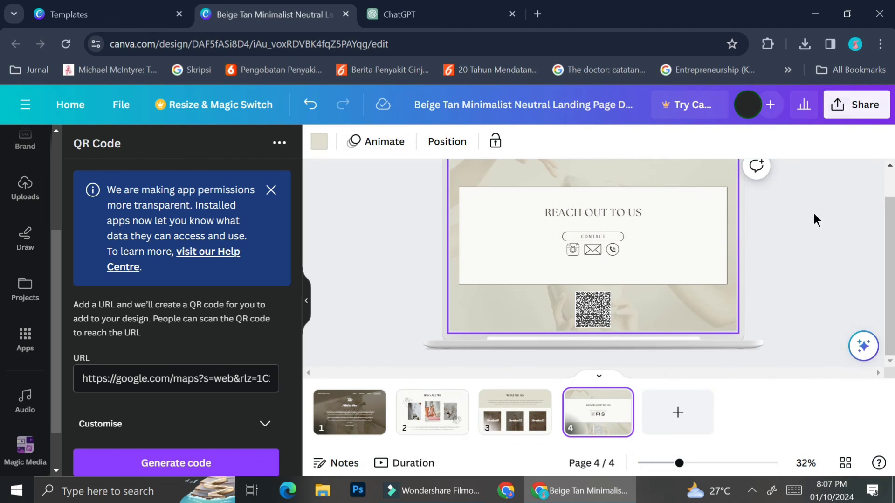
{"action": "scroll", "coordinate": [826, 226], "scroll_direction": "up", "scroll_amount": 1}
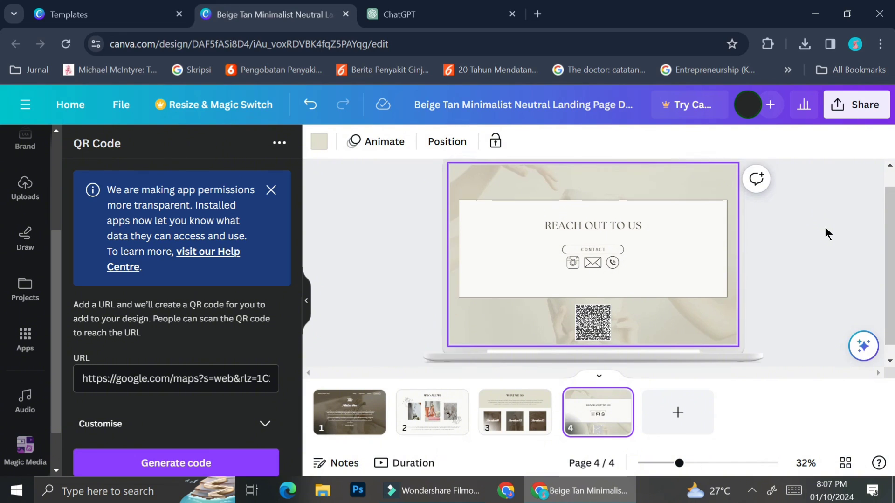